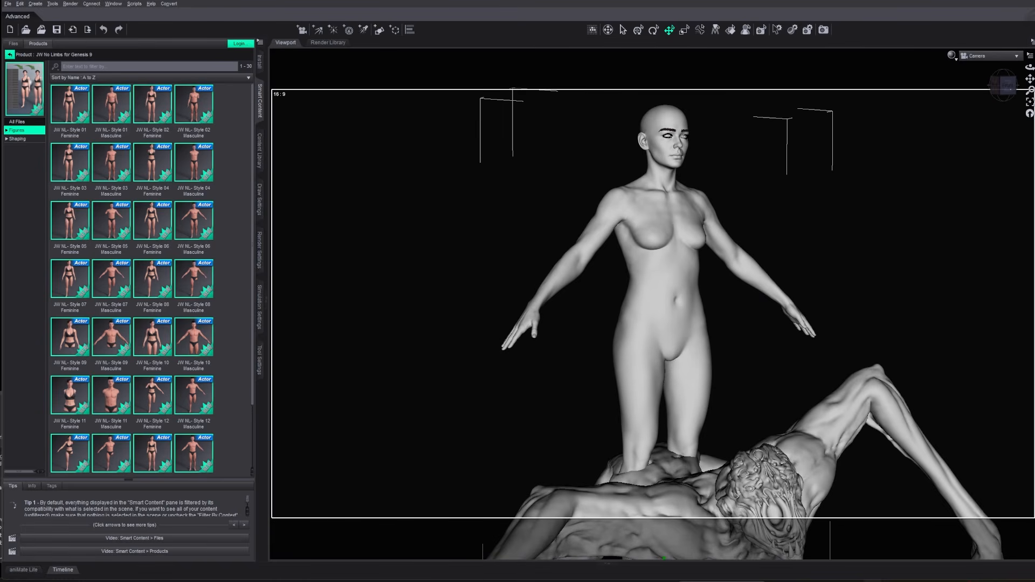
Load the JW NL- Style 08 Feminine character into the scene.
double_click(152, 278)
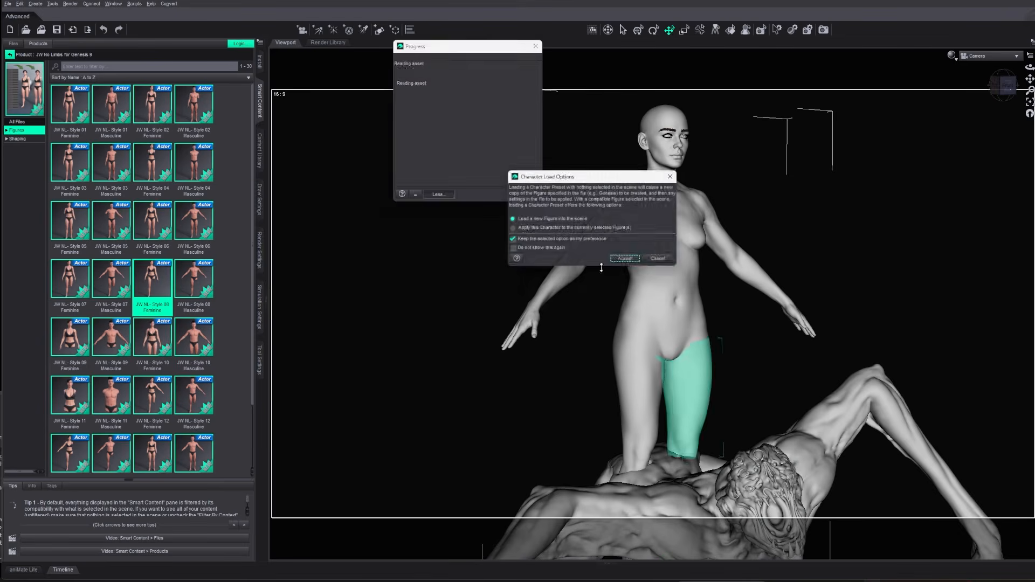
click(68, 338)
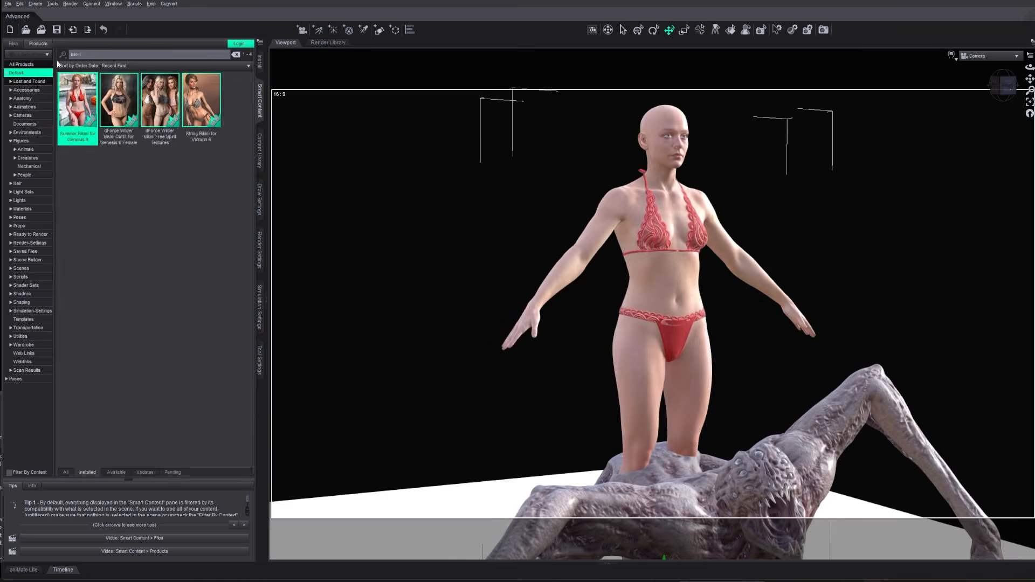
Apply the Living Dead Markus CrawlB crawling pose to the woman figure.
click(10, 183)
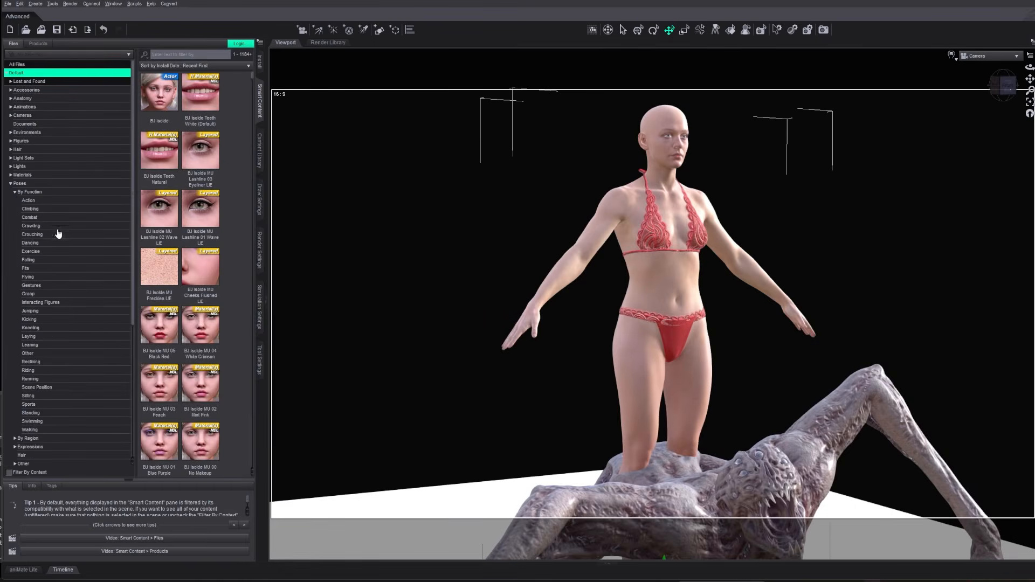
click(31, 226)
double_click(159, 151)
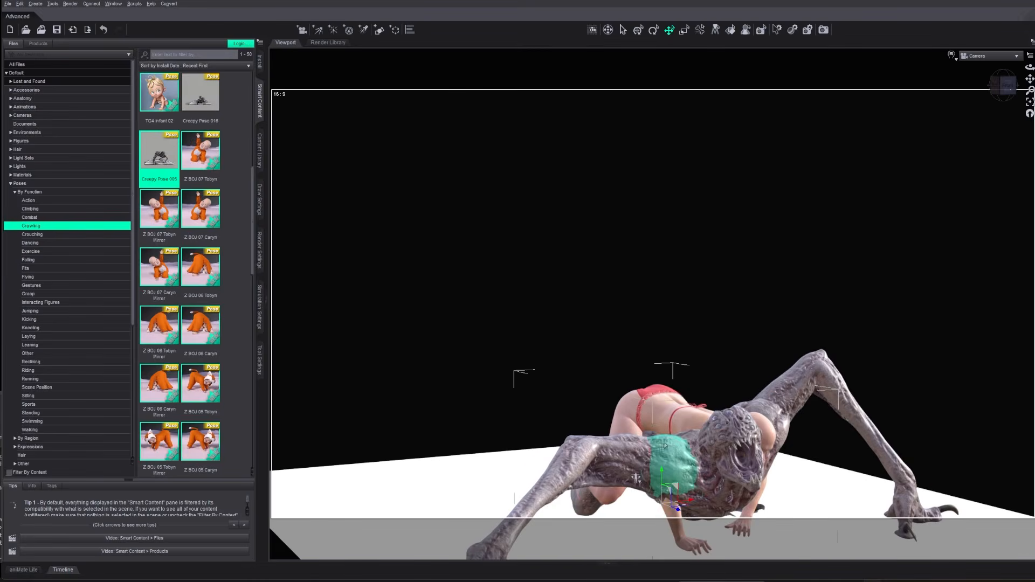
scroll(200, 323, down, 5)
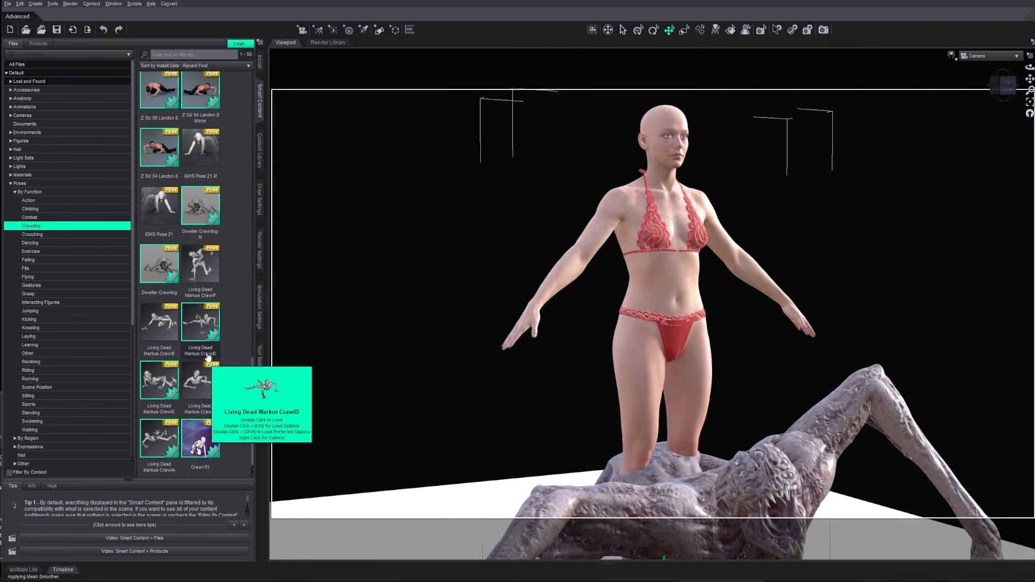
double_click(201, 383)
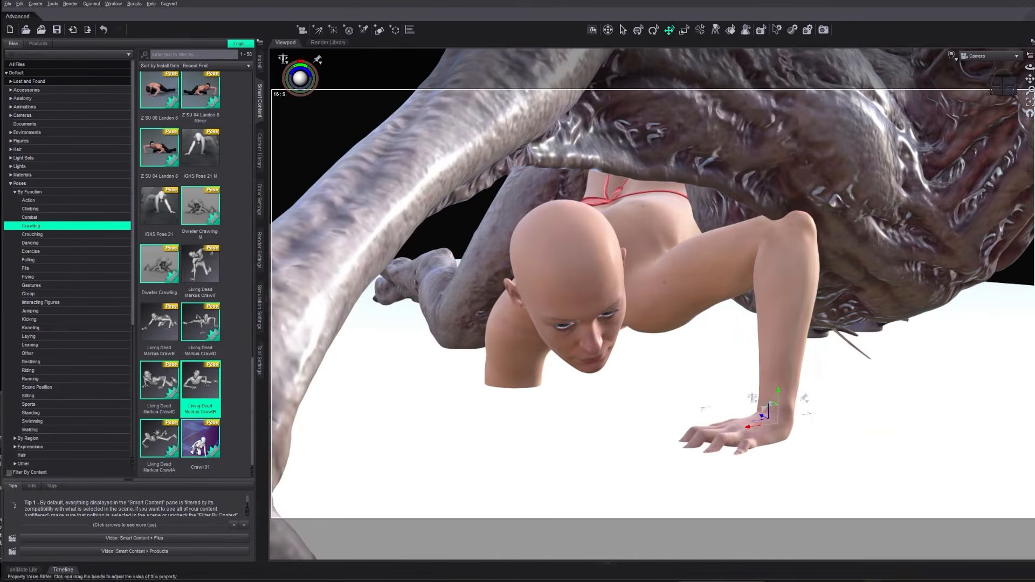
Adjust the crawling woman's bent forearm and hand, and reposition her other arm on the floor.
click(782, 302)
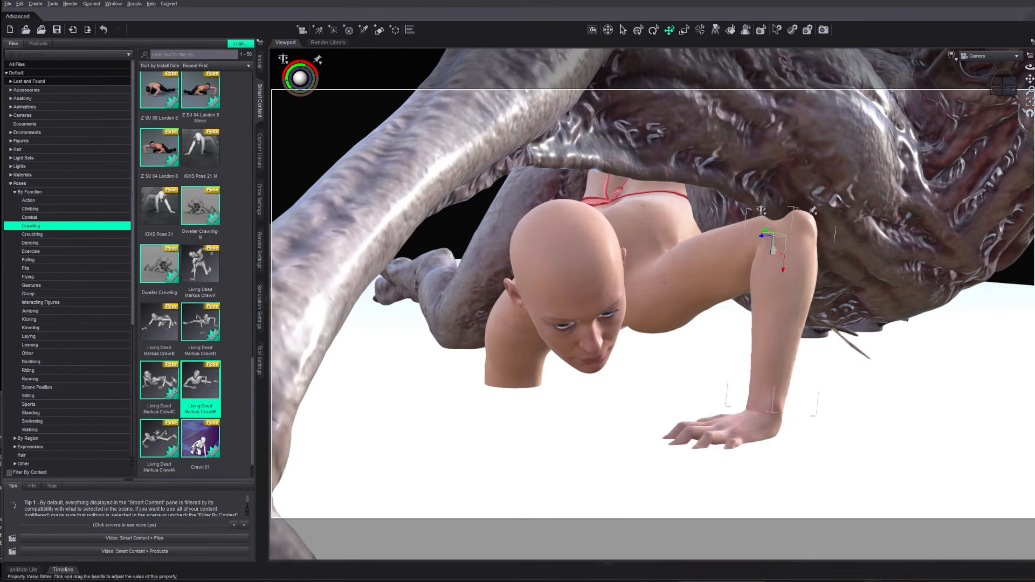
click(728, 426)
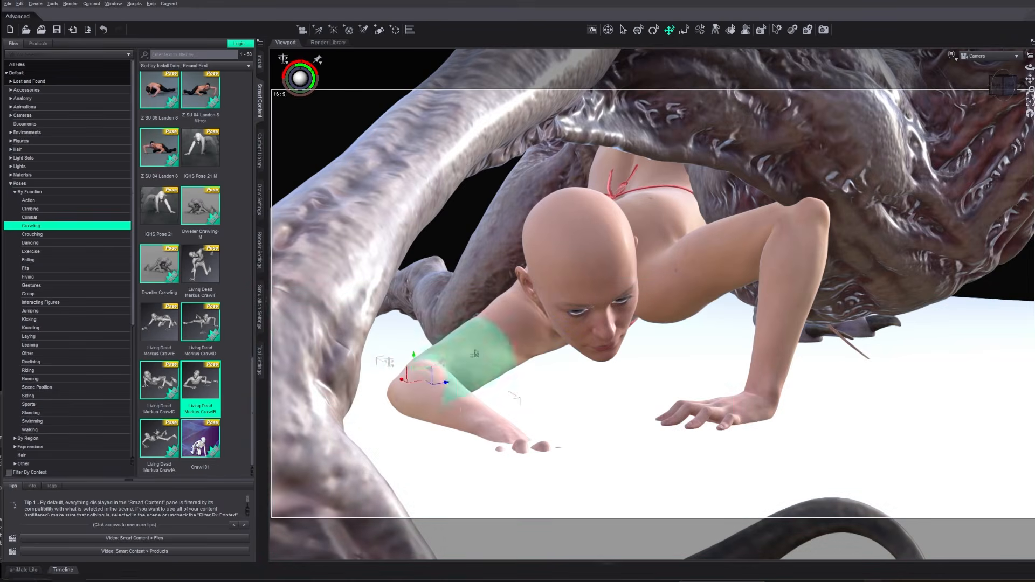
drag(475, 354, 487, 417)
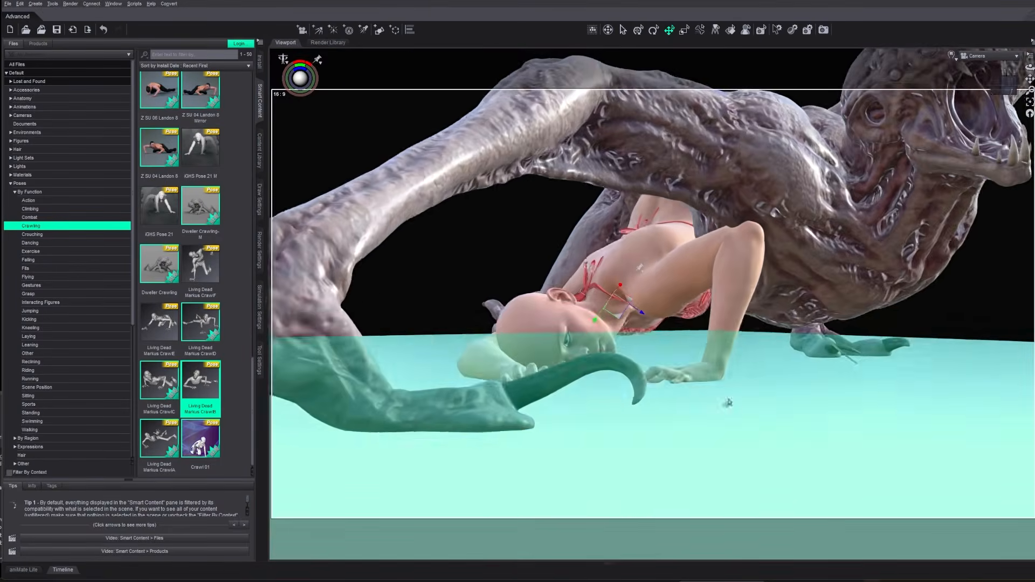
click(8, 4)
mouse_move(42, 64)
key(Escape)
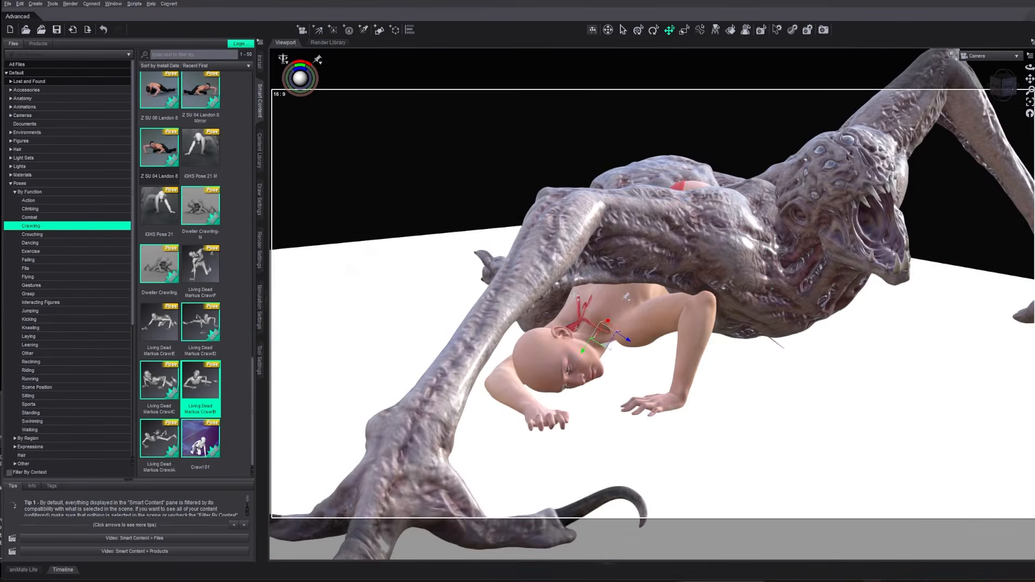
Duplicate the woman figure and move the copy under the creature's head.
click(910, 225)
click(20, 4)
mouse_move(59, 51)
click(124, 61)
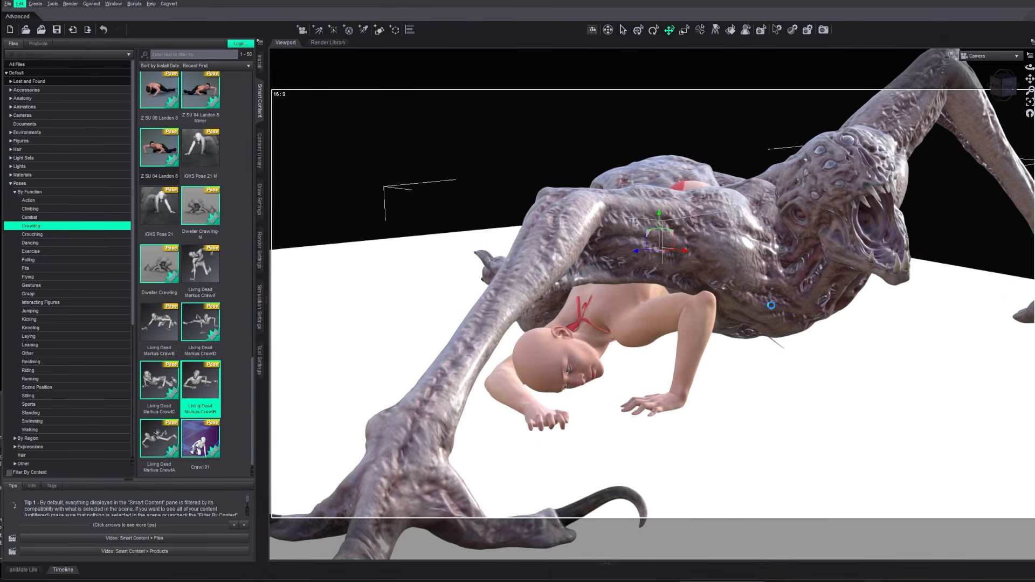
drag(685, 250, 826, 263)
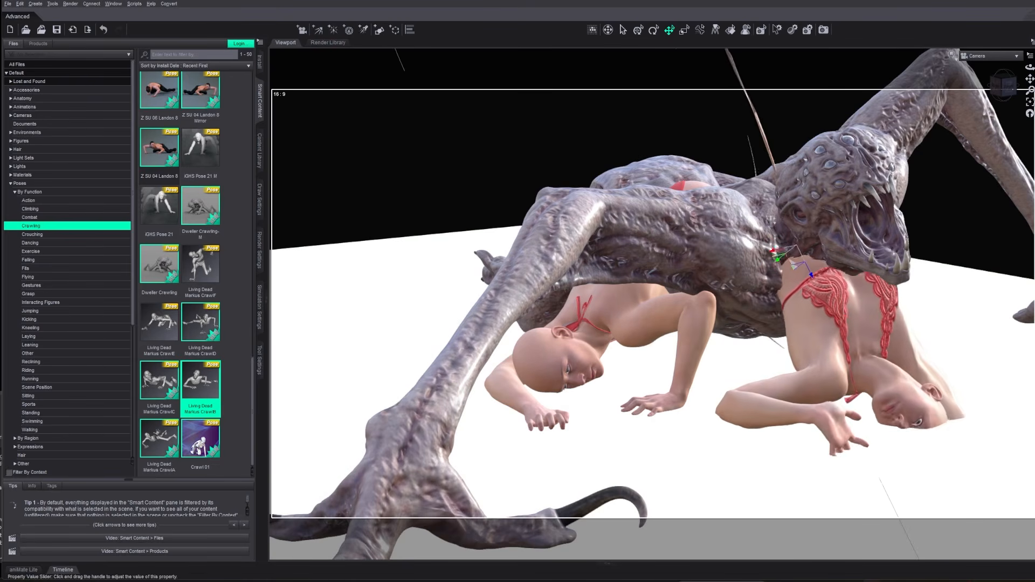
Pose the duplicated woman's arms and hands so both arms stretch out along the floor.
click(883, 360)
click(935, 402)
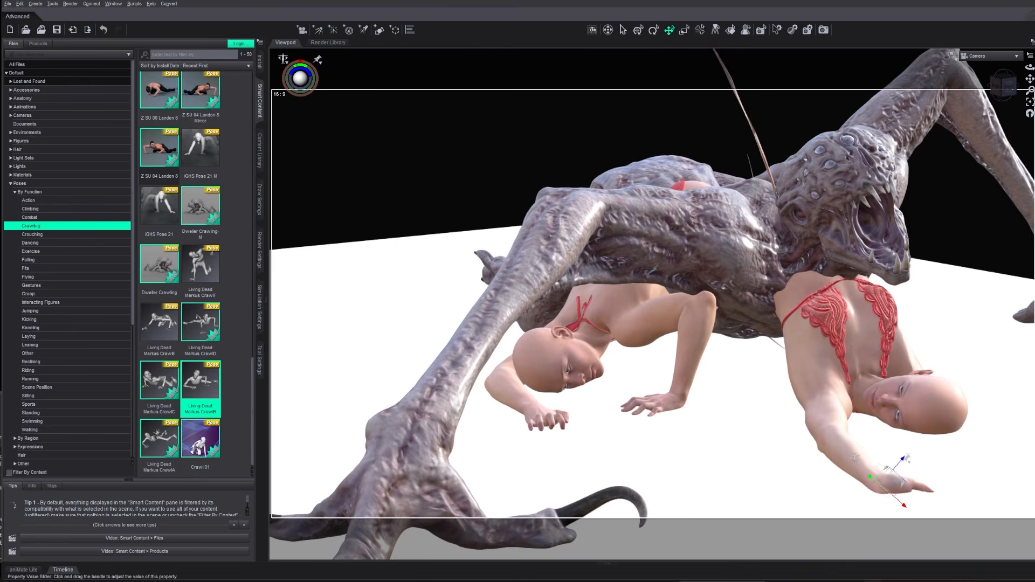
middle_drag(992, 372, 857, 324)
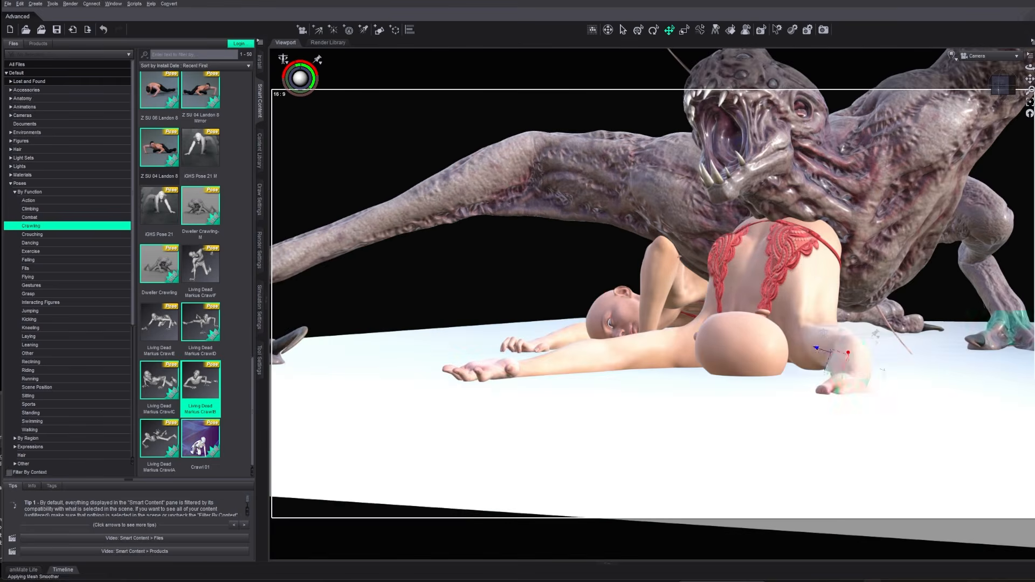
click(861, 386)
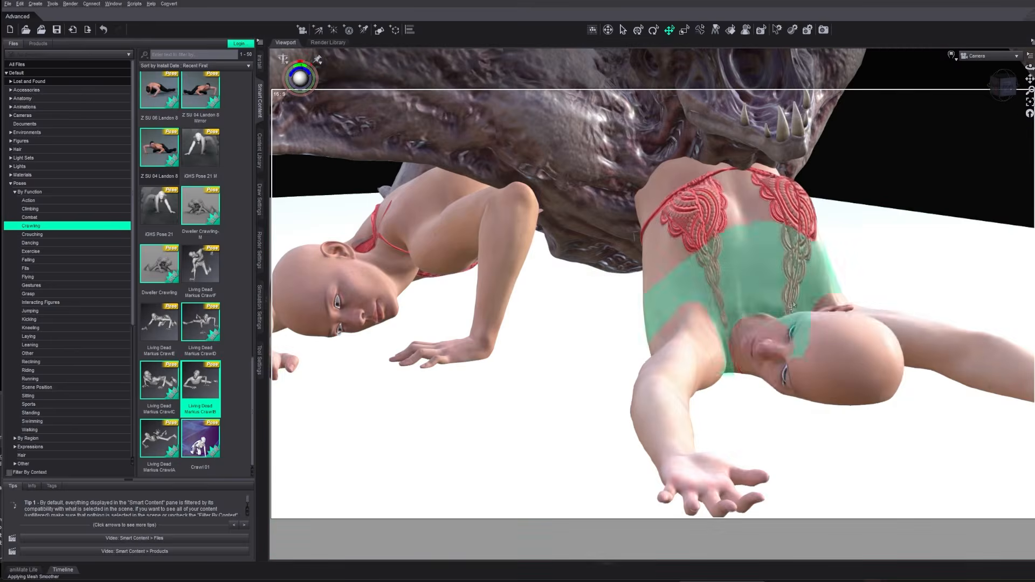
Adjust the duplicated woman's neck and head so the face turns sideways toward the camera.
click(745, 367)
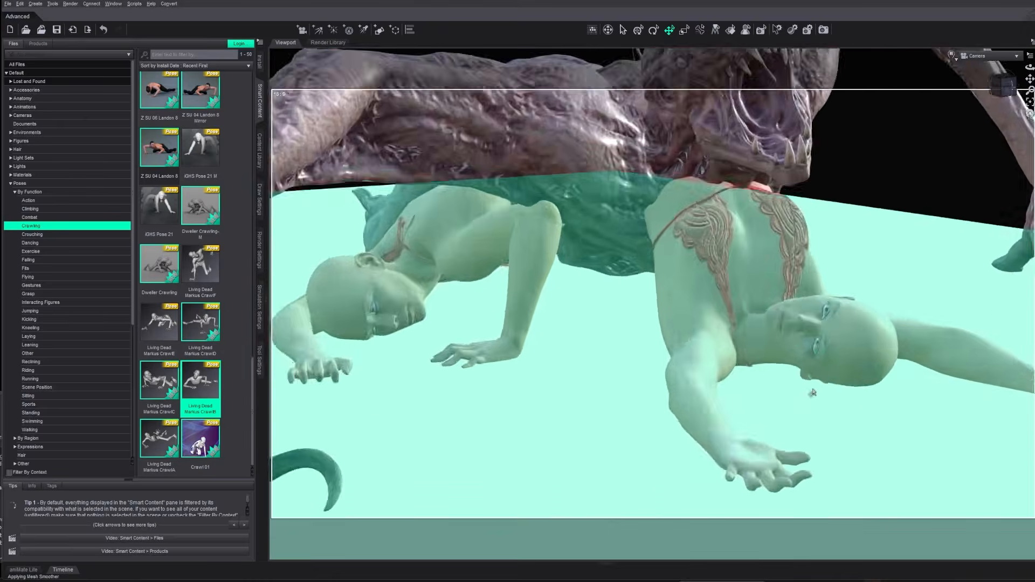
right_click(729, 329)
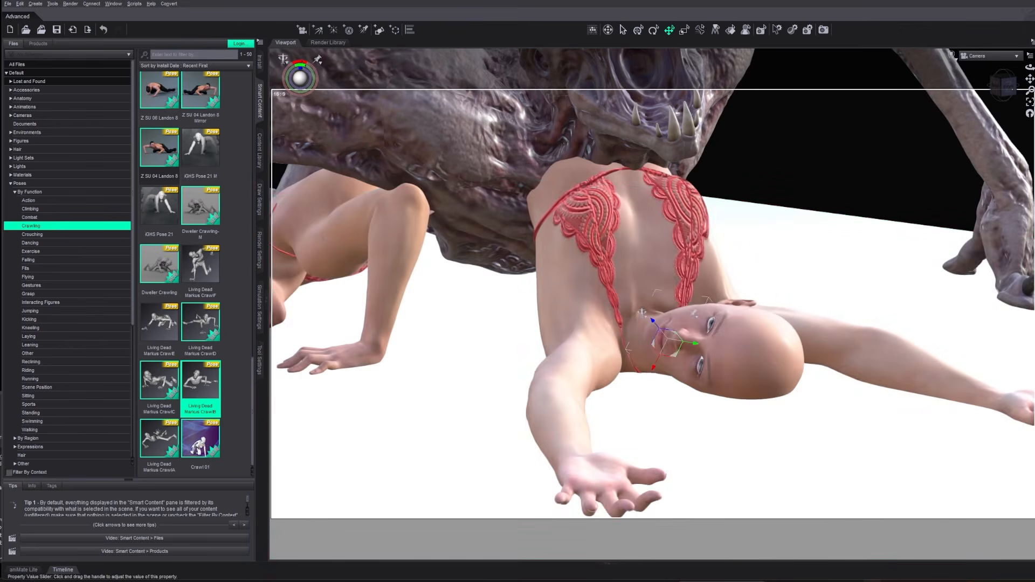
click(738, 351)
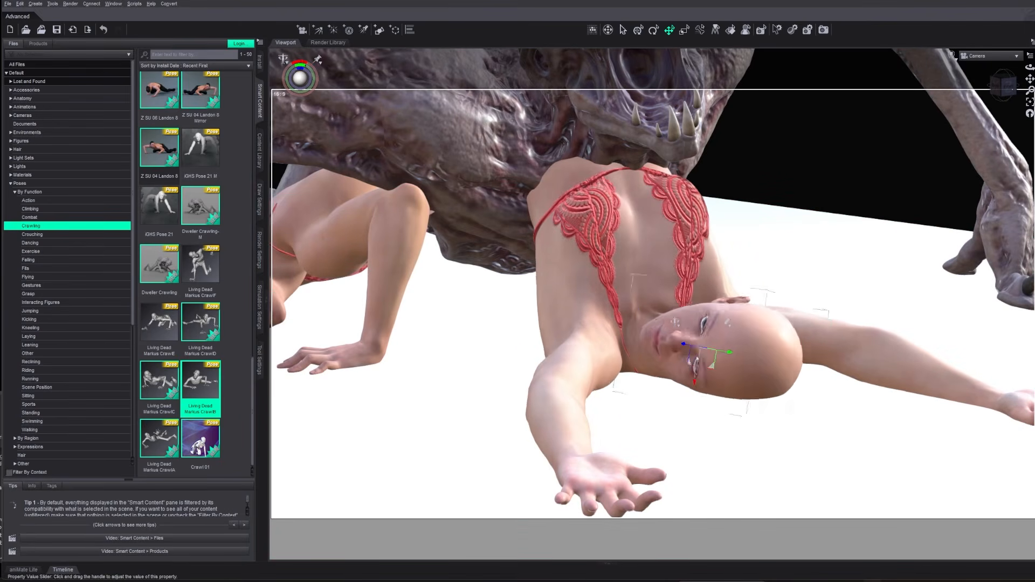
scroll(887, 396, down, 5)
middle_drag(879, 407, 894, 389)
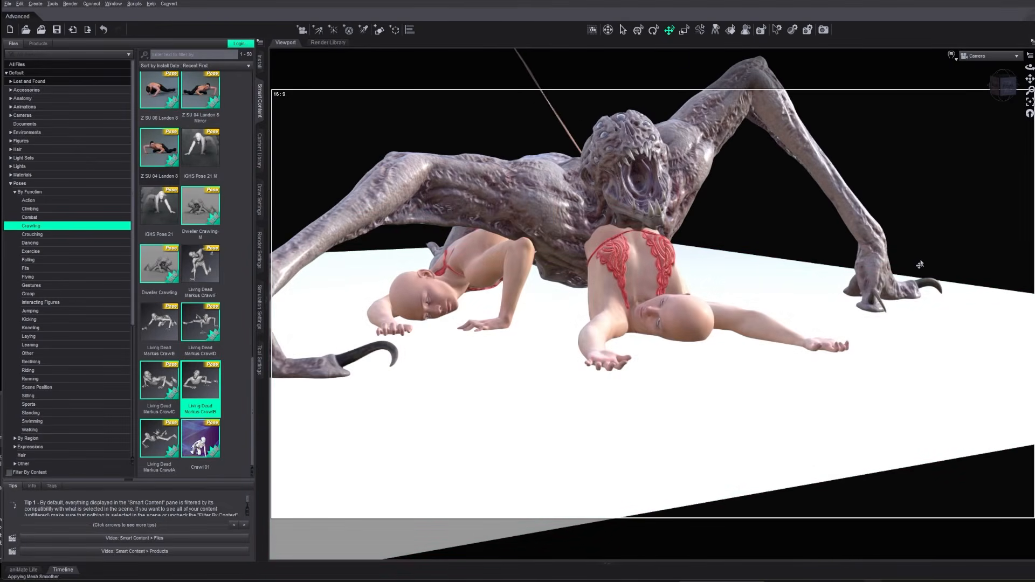
Run OW Jump to Morphs from Open Wide for Genesis 9 and open the duplicated woman's mouth in a scream.
click(38, 43)
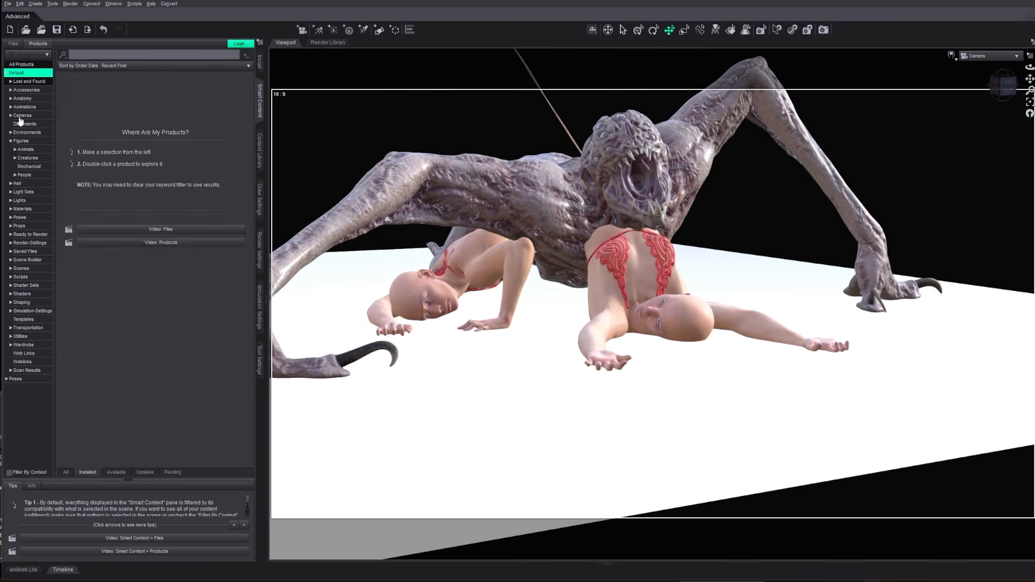
double_click(198, 177)
double_click(70, 109)
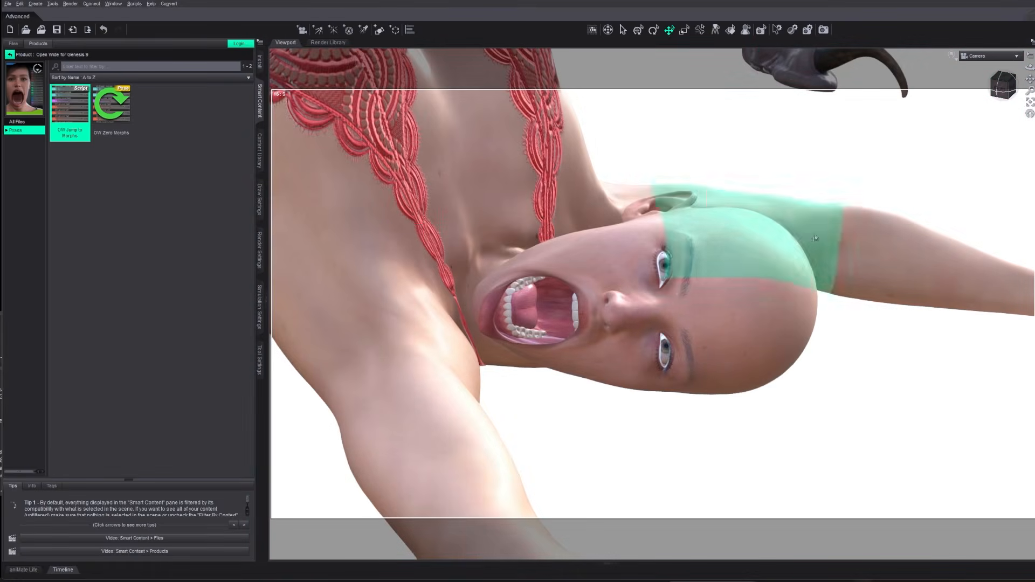
drag(1004, 85, 1012, 88)
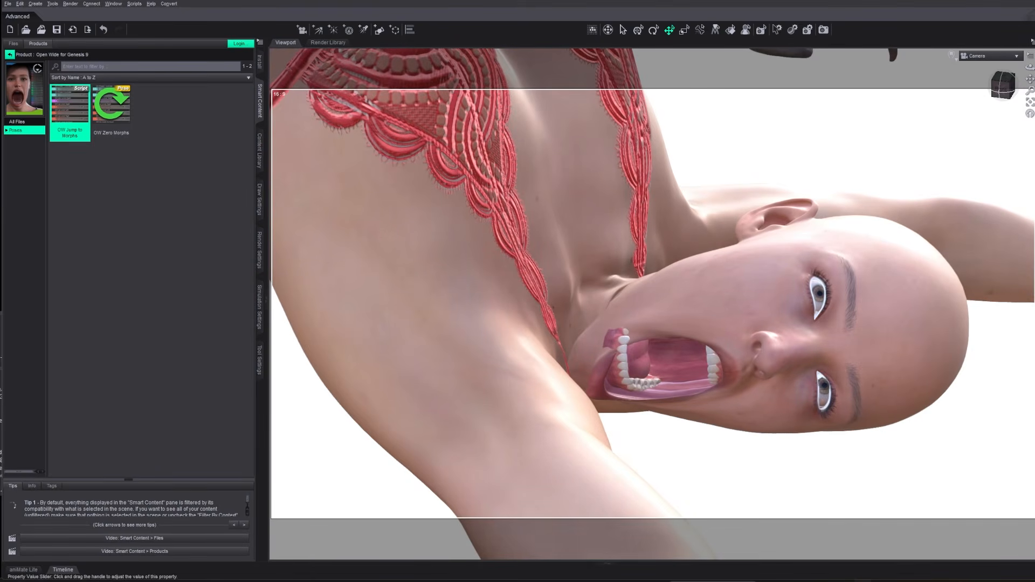
Undo the last two mouth morph changes on the duplicated woman.
key(ctrl+z)
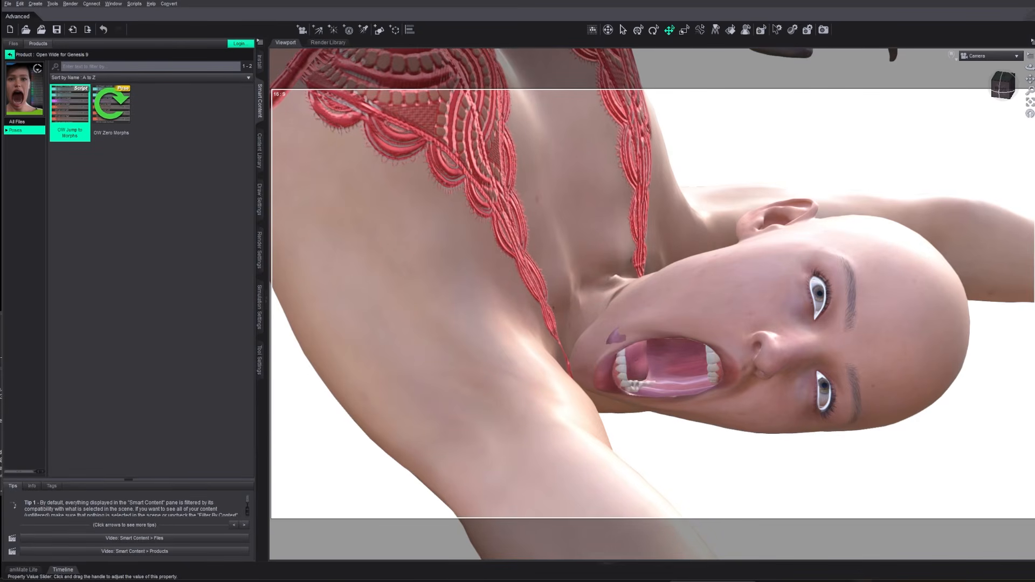
key(ctrl+z)
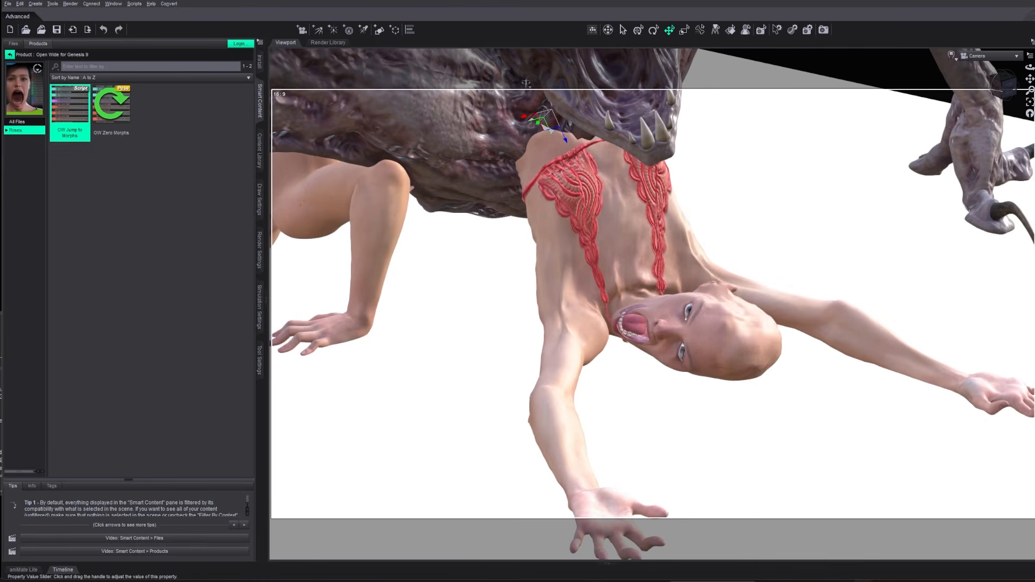
scroll(748, 420, down, 5)
middle_drag(810, 339, 694, 274)
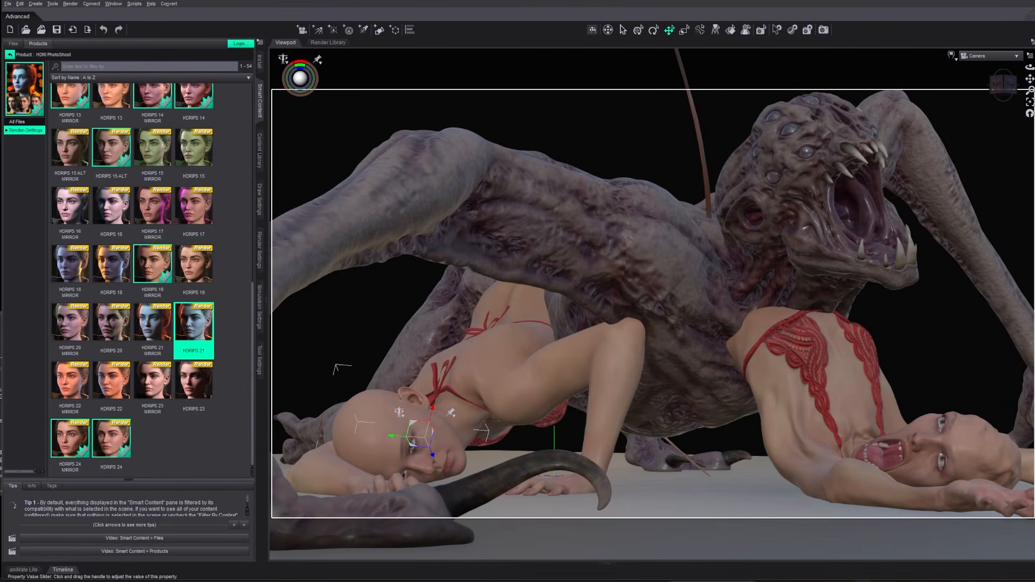
Duplicate the scene camera and switch the viewport to Camera (2).
click(986, 56)
click(982, 62)
key(ctrl+z)
click(20, 4)
mouse_move(54, 51)
click(130, 51)
click(990, 56)
click(981, 70)
Frame the first woman's face and adjust the direction of both eyes.
scroll(531, 391, up, 5)
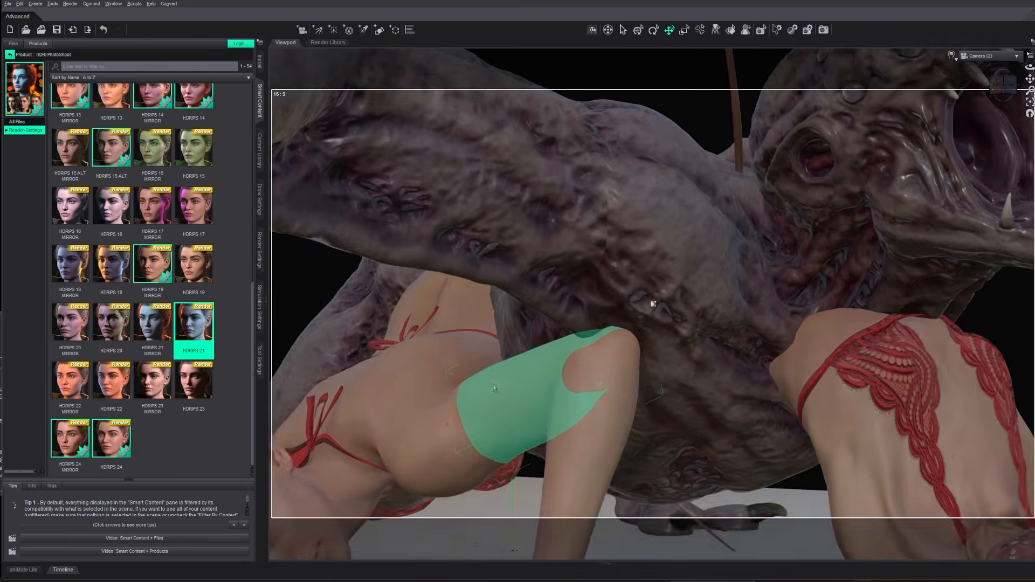
middle_drag(531, 391, 796, 278)
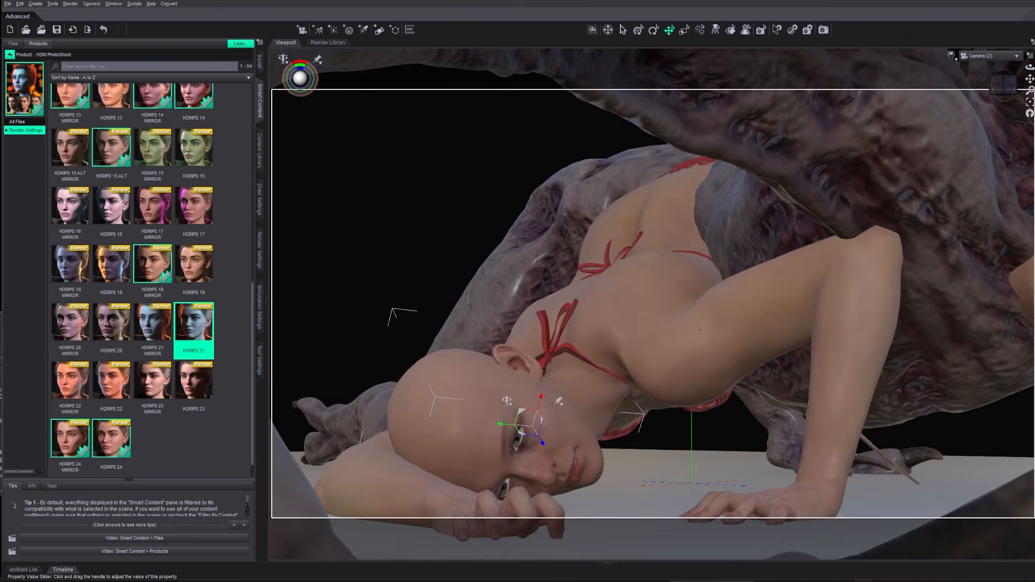
click(517, 438)
click(503, 490)
click(519, 439)
scroll(518, 439, up, 2)
Return the viewport to the original camera and pose the first woman's hand beside her face with raised fingers.
click(462, 535)
click(1008, 61)
click(992, 71)
click(389, 475)
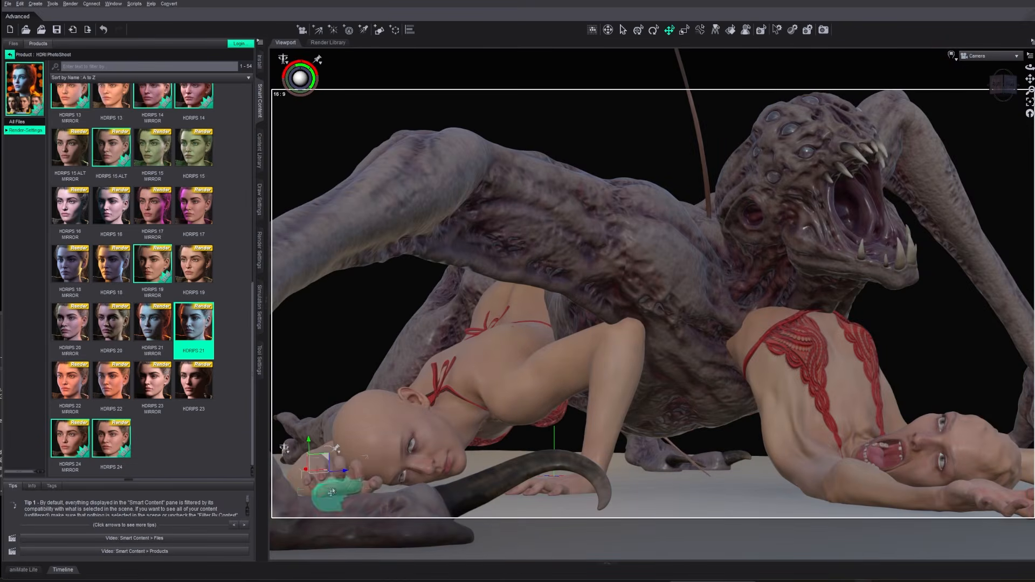
click(337, 493)
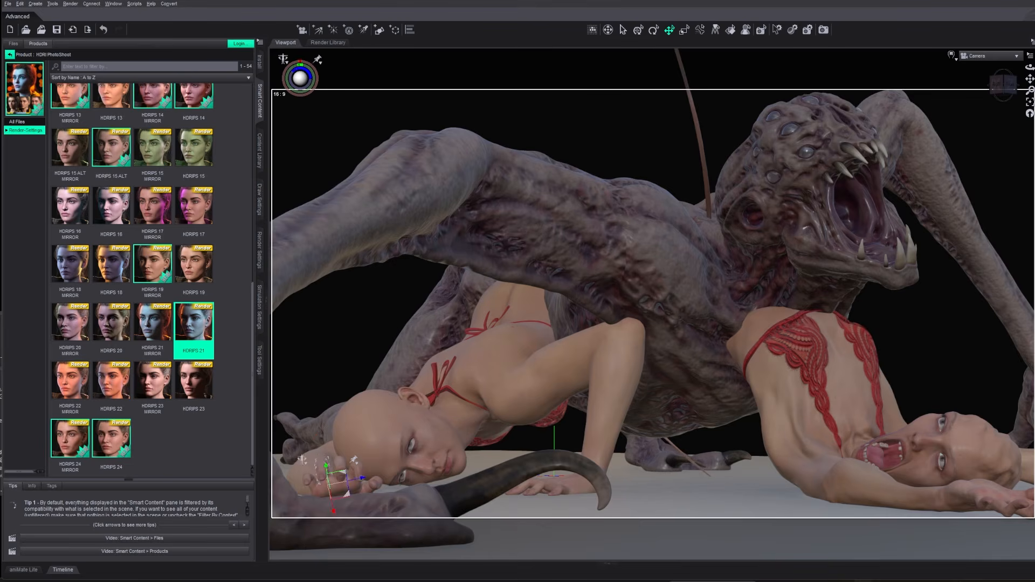
click(315, 478)
click(336, 490)
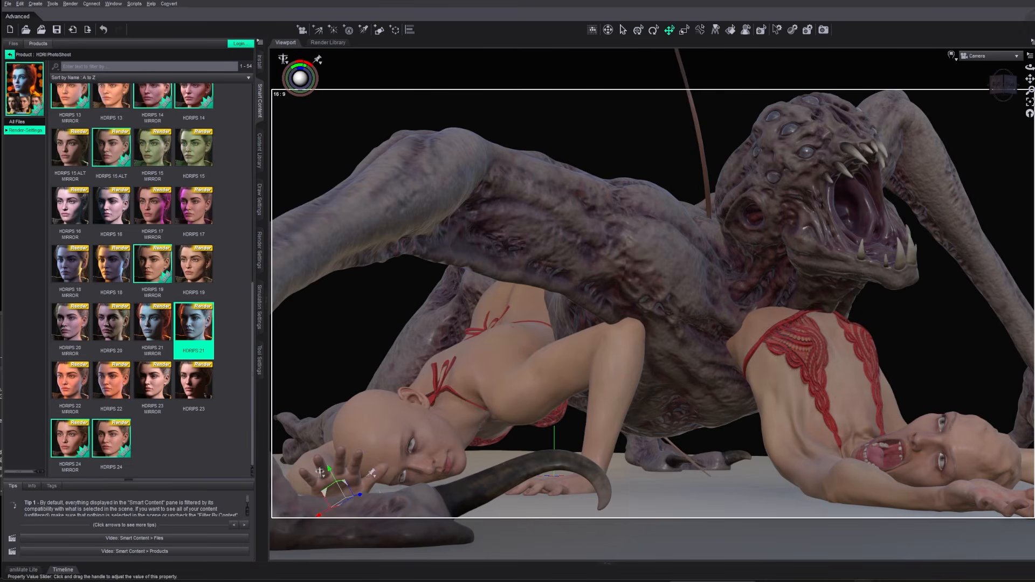
Undo the latest pose changes to the first woman's hand and redo them.
key(ctrl+z)
key(ctrl+z)
key(ctrl+z)
key(ctrl+z)
key(ctrl+z)
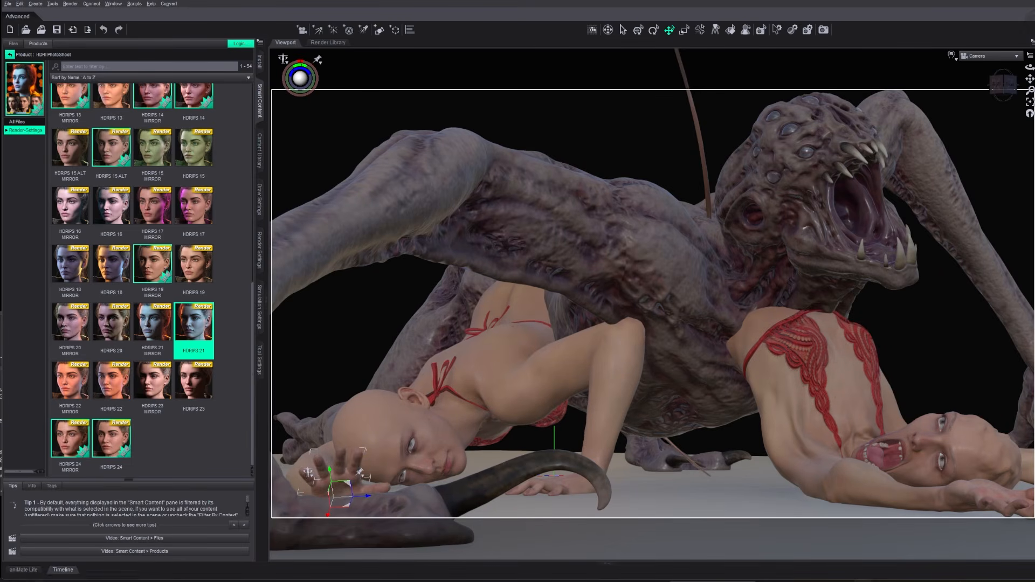
key(ctrl+y)
key(ctrl+y)
key(ctrl+y)
key(ctrl+y)
key(ctrl+y)
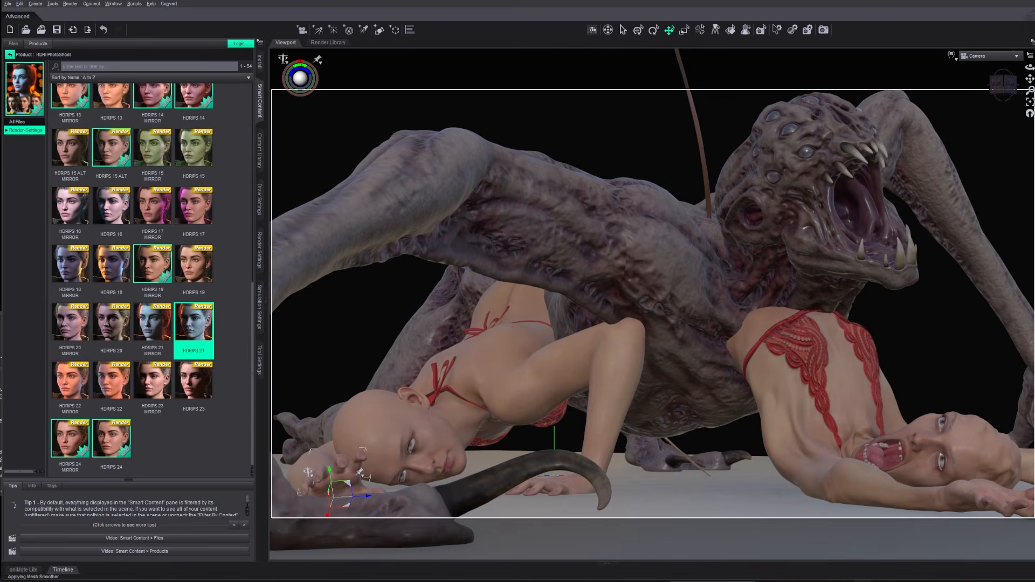
Open the Expression Fusion product from the Poses category and give the first woman an open-mouthed expression.
click(10, 55)
click(23, 82)
click(20, 73)
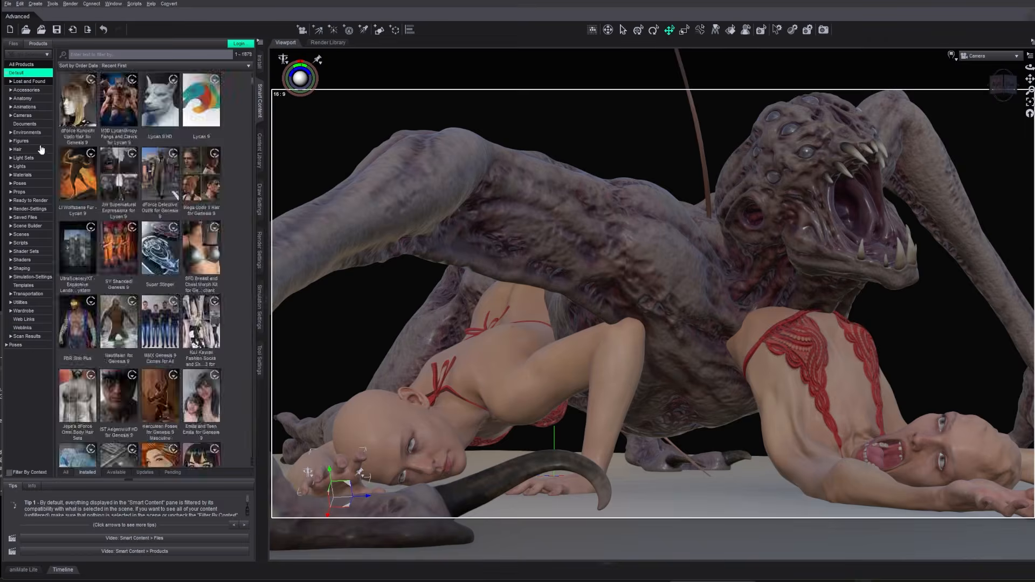
click(33, 182)
scroll(175, 339, down, 4)
scroll(175, 339, down, 3)
click(175, 339)
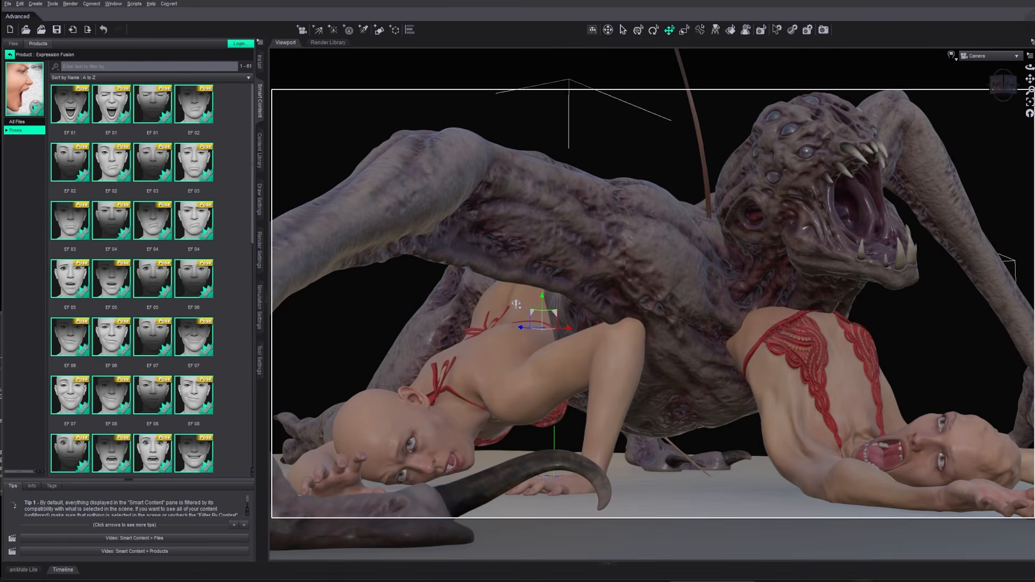
Rotate the creature's head downward toward the duplicated woman.
click(819, 172)
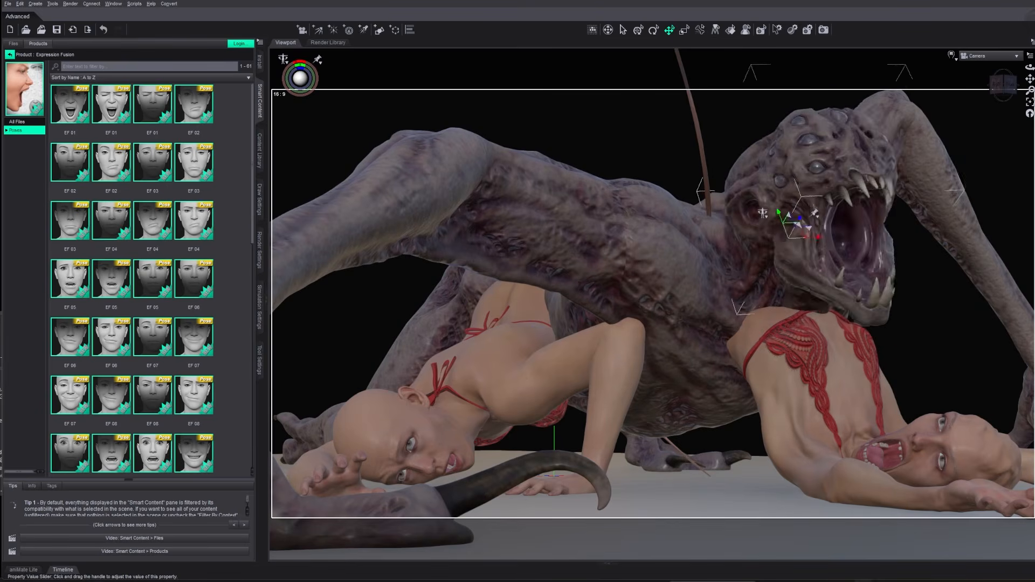
Duplicate the open-mouthed woman and place the copy with her face inside the creature's open mouth.
click(966, 456)
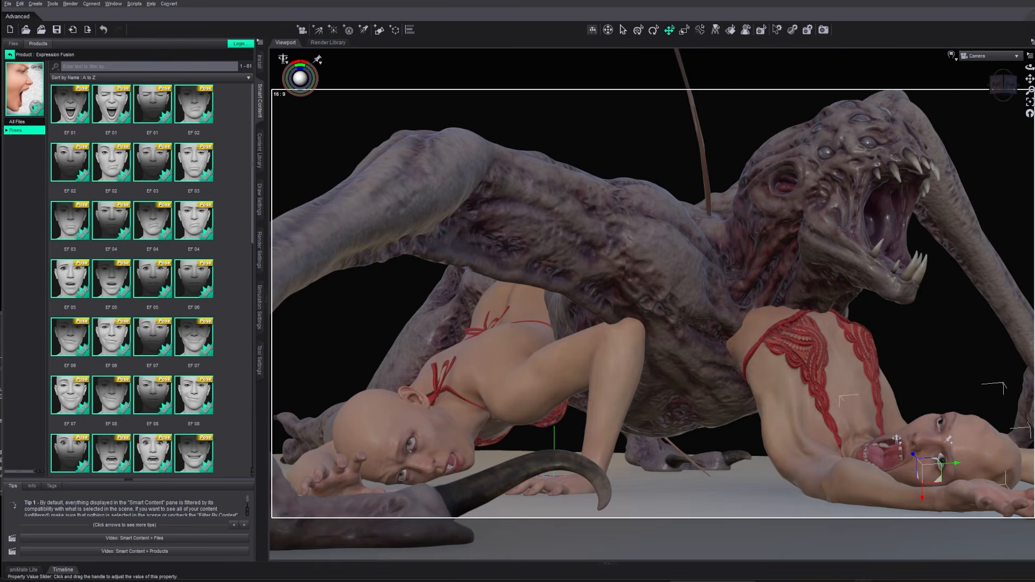
key(ctrl+z)
click(8, 3)
click(20, 55)
click(766, 342)
click(20, 4)
mouse_move(58, 52)
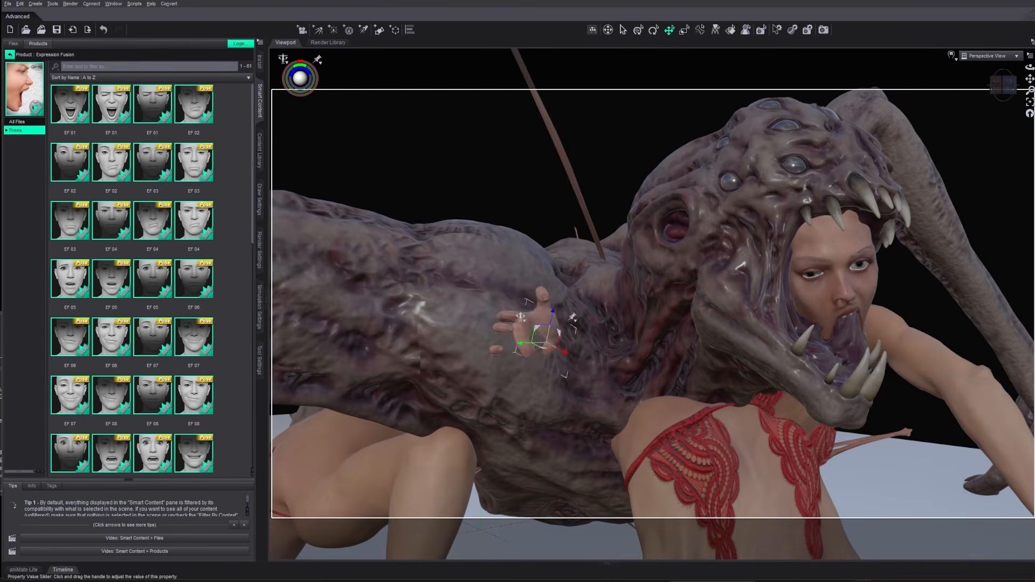
Pose the fingers of the hand emerging from the creature's side into a spread, clawing gesture.
click(506, 321)
drag(470, 317, 479, 305)
click(497, 350)
drag(524, 359, 544, 360)
click(541, 343)
click(502, 327)
click(534, 330)
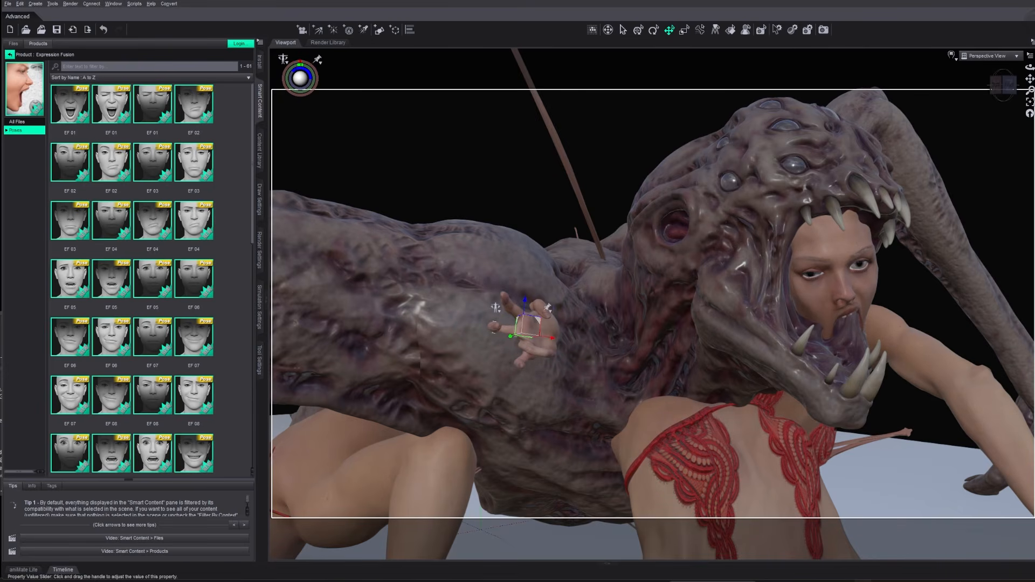
Select the head of the woman in the creature's mouth and search the product library for "age" and "wrink".
click(978, 277)
scroll(978, 278, down, 6)
scroll(978, 277, up, 7)
middle_drag(977, 277, 883, 402)
click(731, 281)
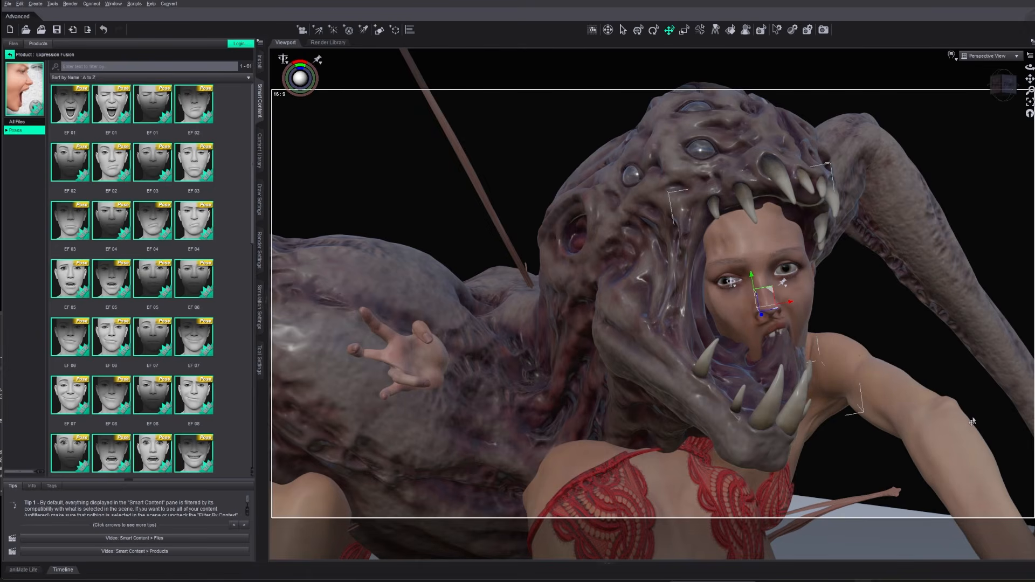
click(10, 54)
click(118, 54)
text(age)
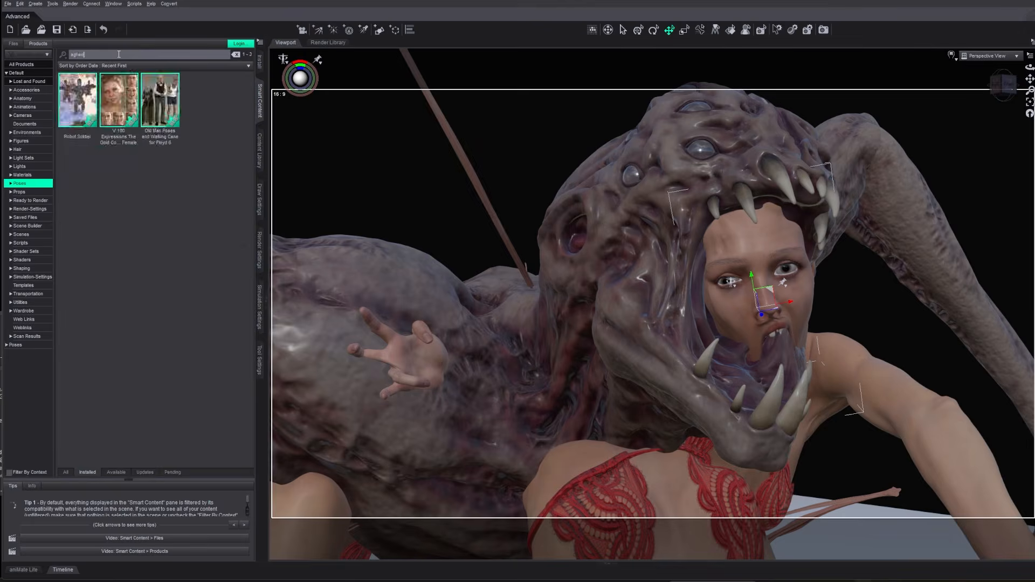
click(17, 72)
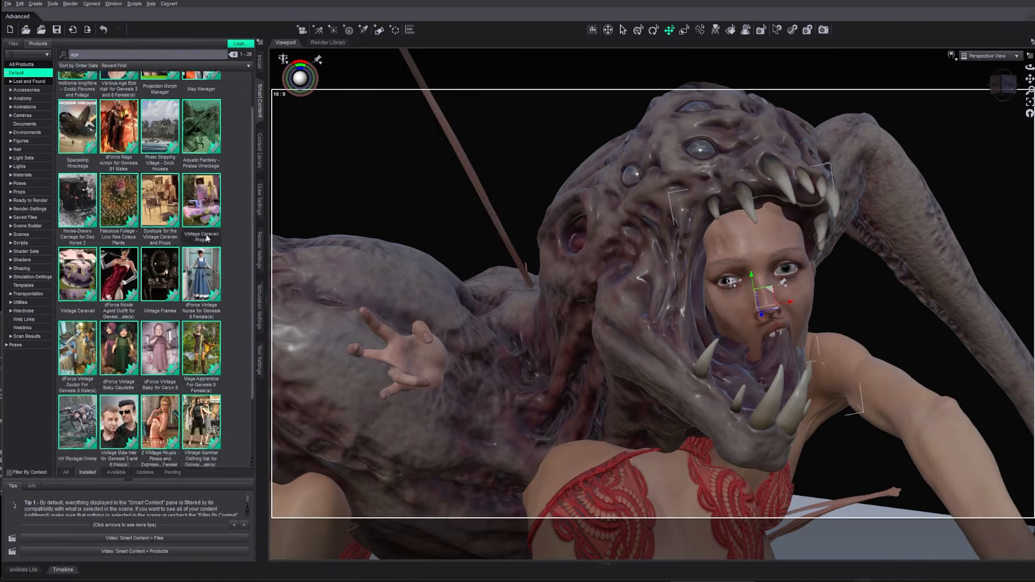
text(wrink)
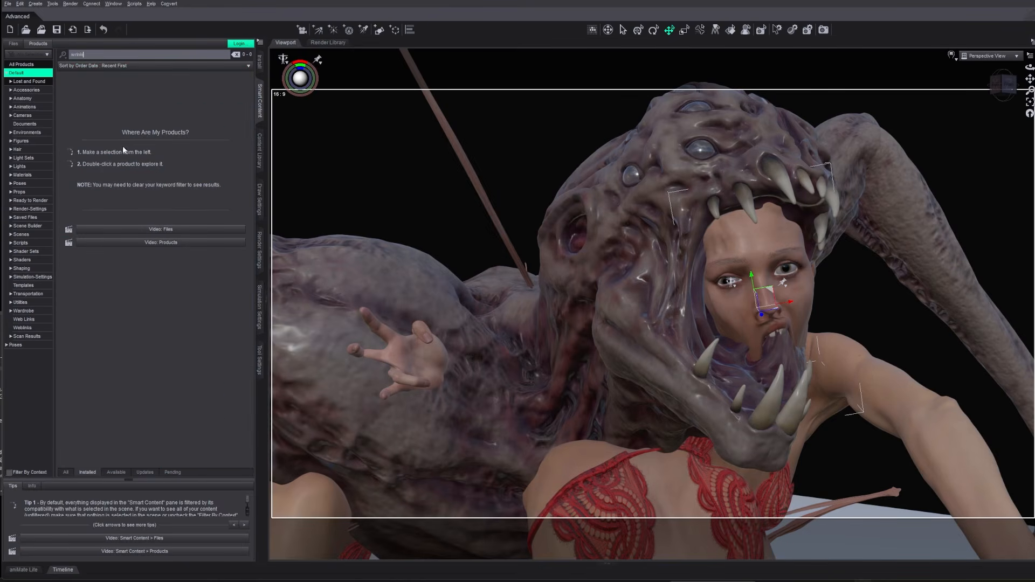
Open Enhanced Facial Expressions HD for Genesis 9 and run EFE Jump to Expressions to give the woman in the creature's mouth a distressed face.
scroll(153, 347, down, 15)
mouse_move(153, 346)
double_click(77, 324)
click(23, 131)
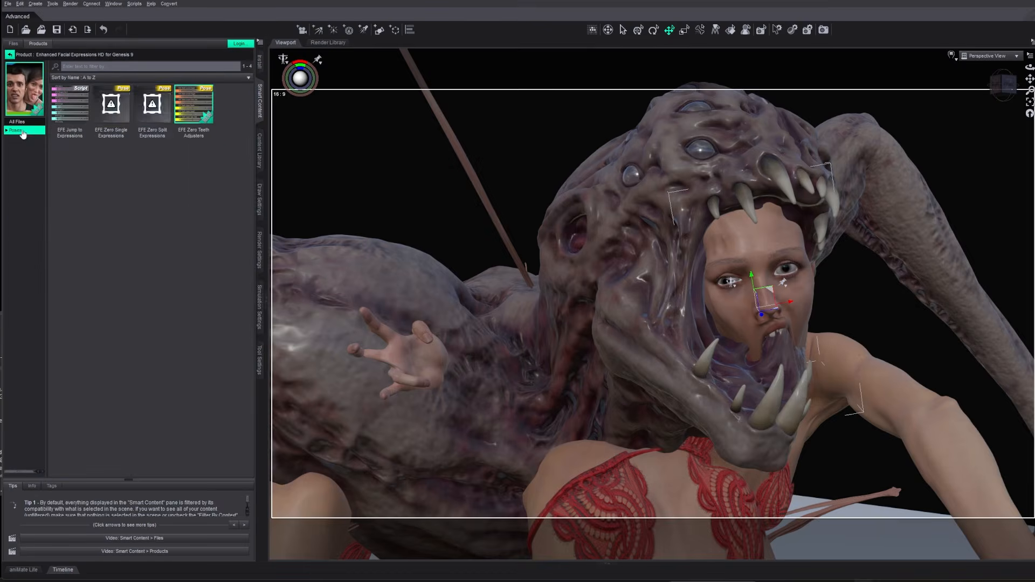
double_click(70, 119)
click(608, 298)
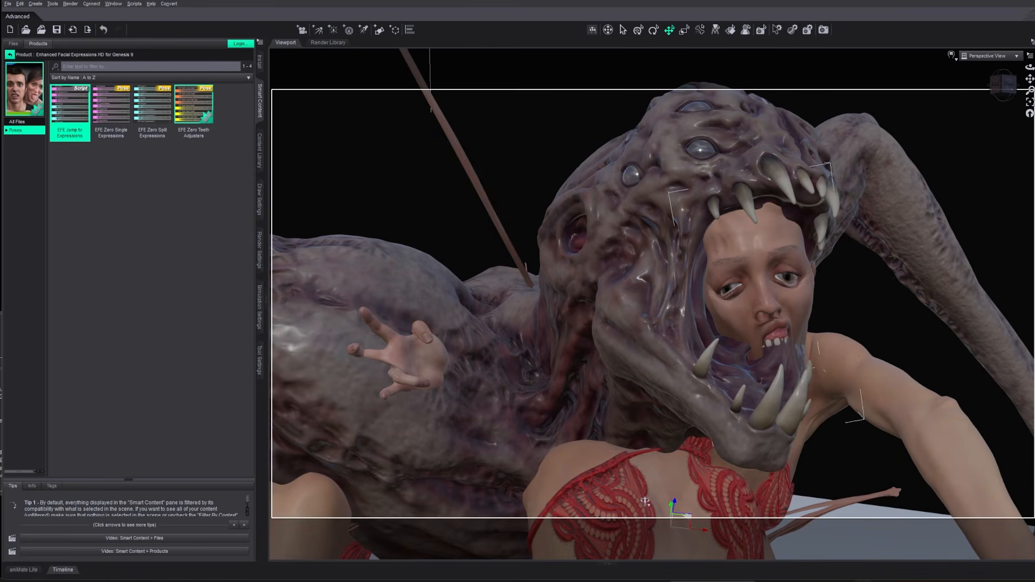
Return the viewport to Camera and lower the arm of the woman in the creature's mouth so it hangs straight down.
scroll(653, 304, up, 4)
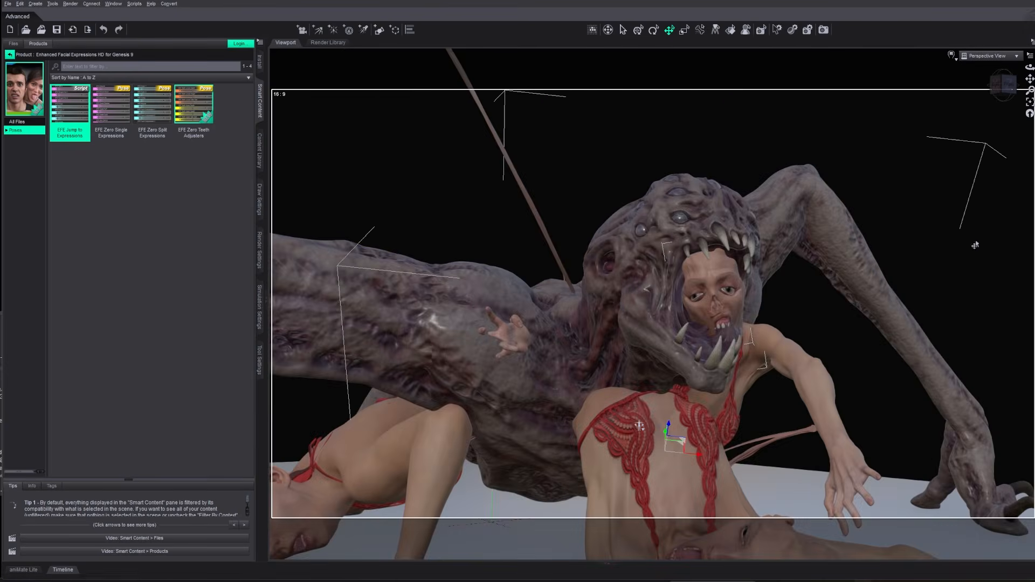
middle_drag(975, 245, 1014, 247)
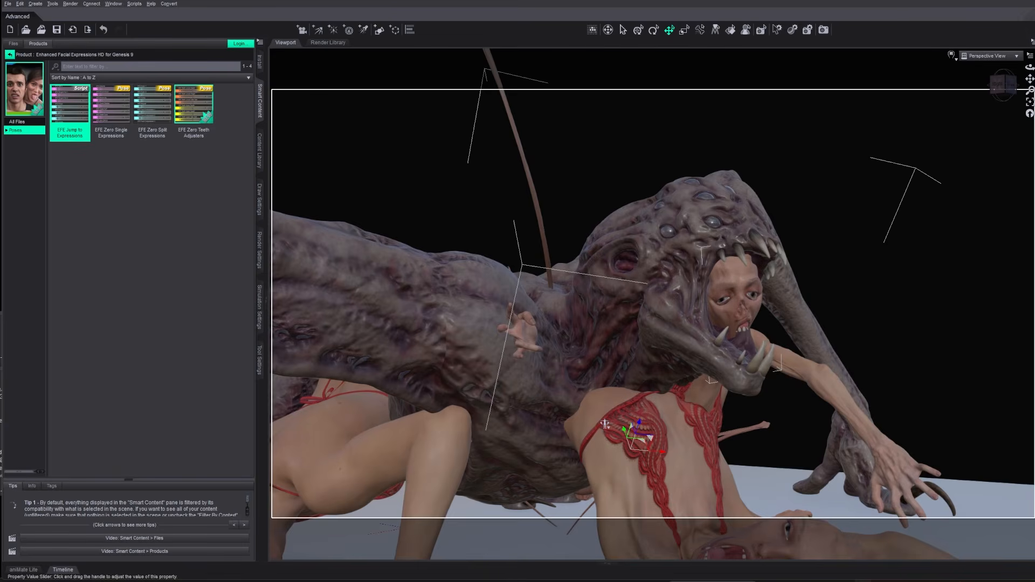
drag(1004, 88, 1005, 81)
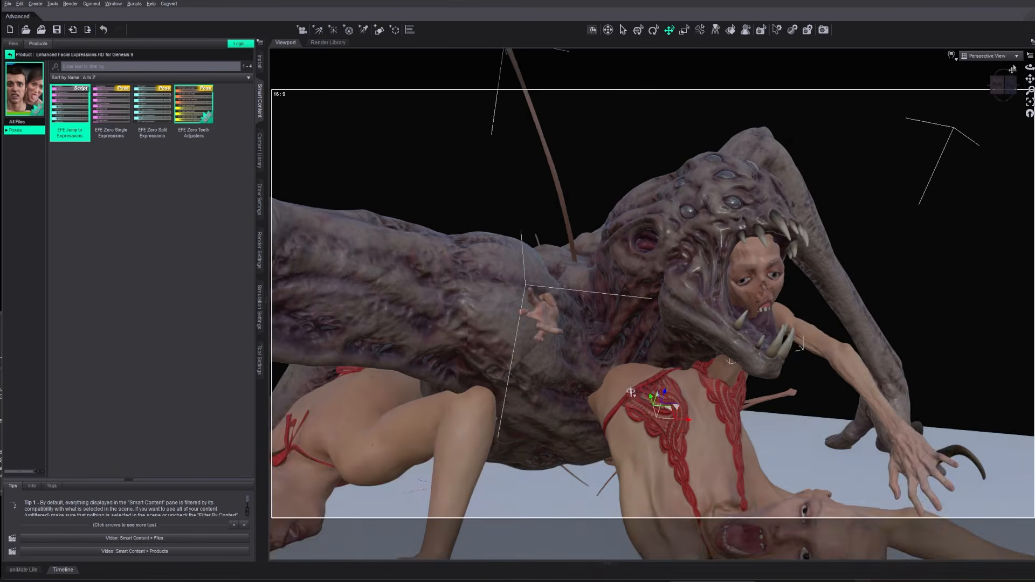
click(991, 56)
click(981, 67)
click(953, 277)
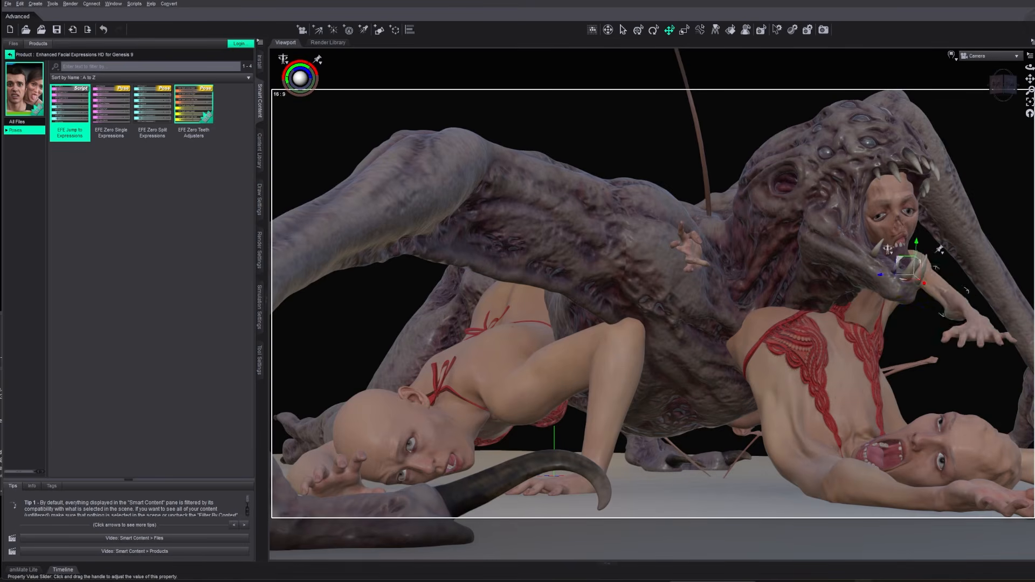
click(955, 319)
click(937, 287)
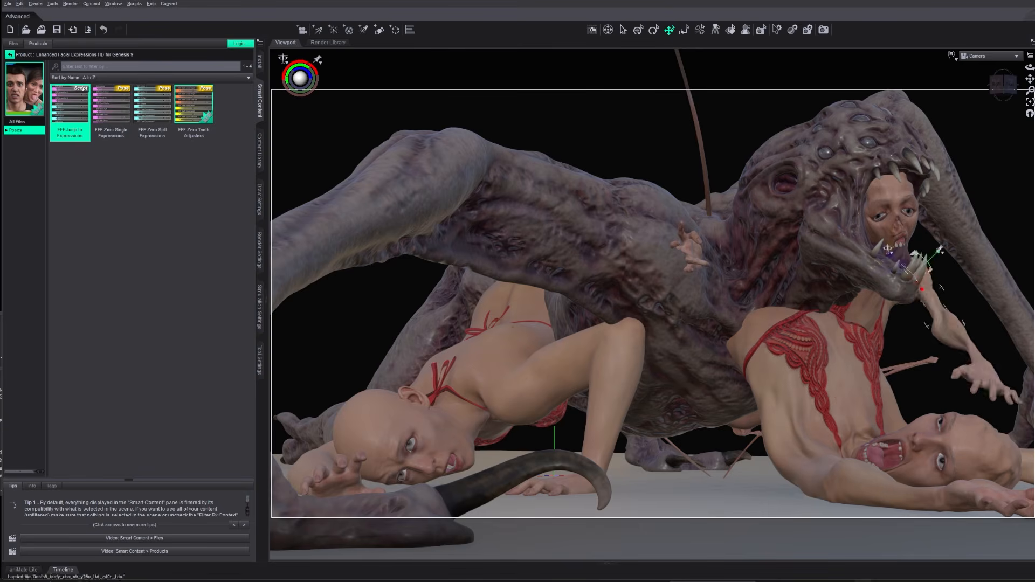
click(939, 390)
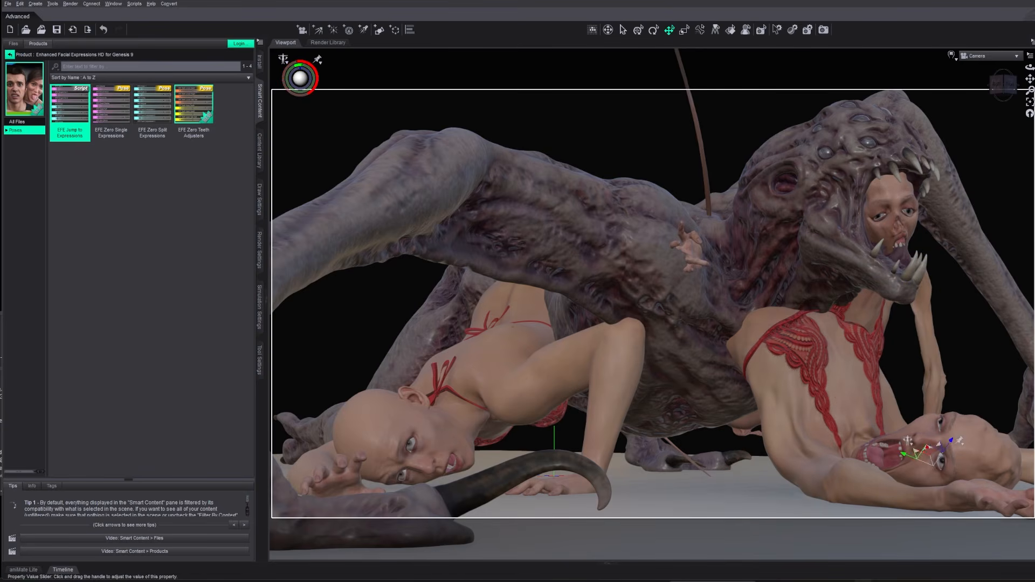
Open the JW No Limbs for Genesis 9 product from the Shaping category and select the woman beneath the creature's head.
click(11, 55)
click(37, 268)
scroll(179, 311, down, 6)
scroll(230, 332, down, 6)
double_click(128, 204)
click(796, 366)
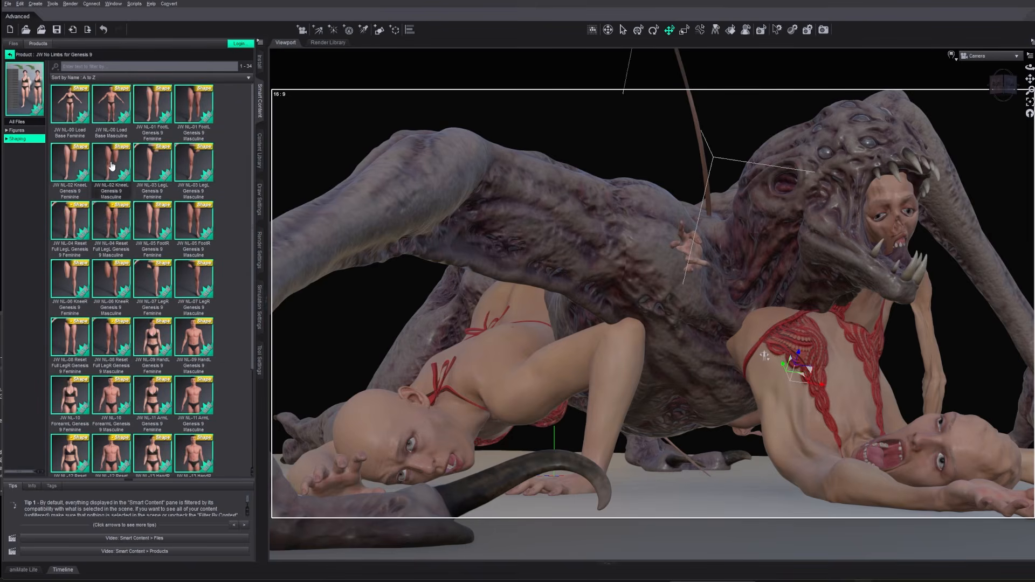
Browse the product's figures and shapes and apply JW NL-03 LegL Genesis 9 Feminine to the selected woman.
scroll(190, 464, down, 3)
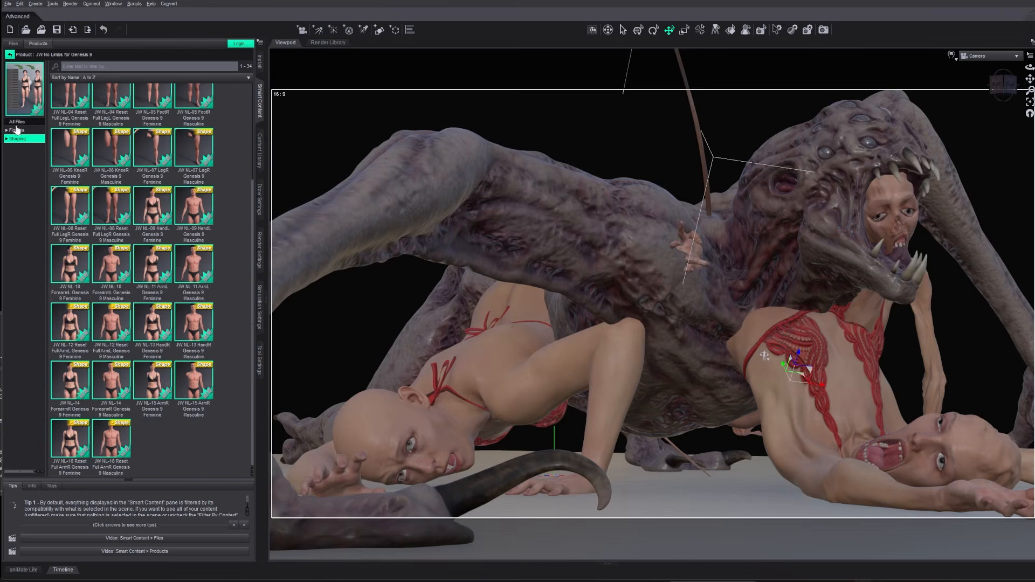
click(20, 131)
double_click(73, 265)
click(624, 259)
click(20, 139)
scroll(155, 293, up, 1)
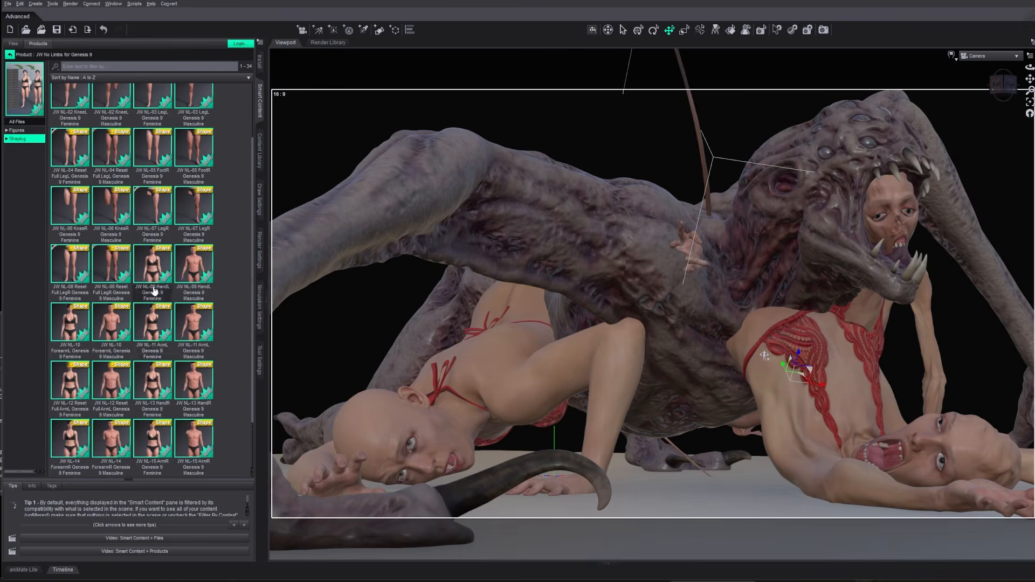
scroll(154, 293, up, 1)
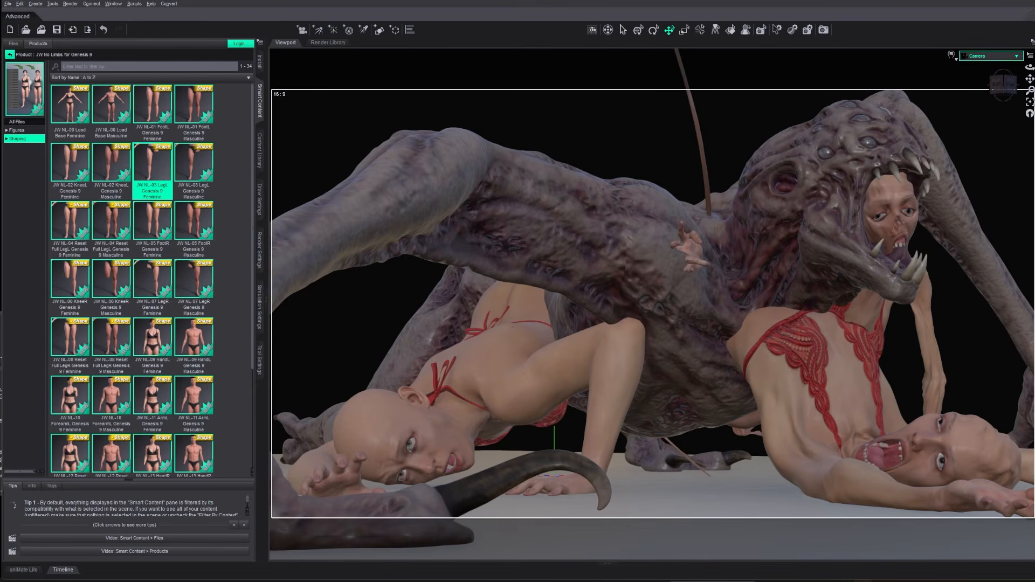
Switch to Perspective View and raise the bent arm of the woman in the creature's mouth beside the creature's head.
click(991, 56)
click(986, 76)
drag(1030, 67, 965, 70)
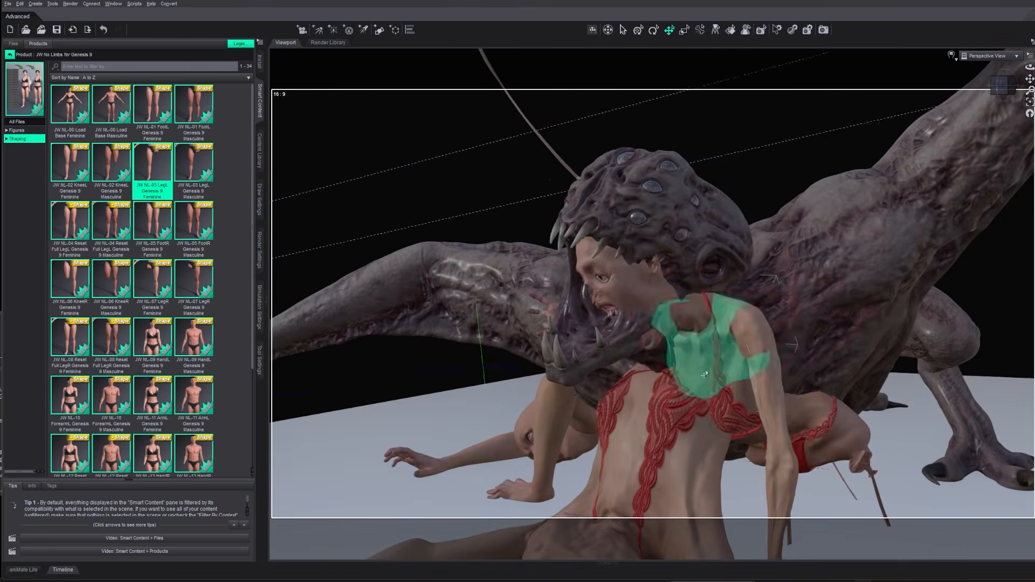
click(743, 348)
click(775, 402)
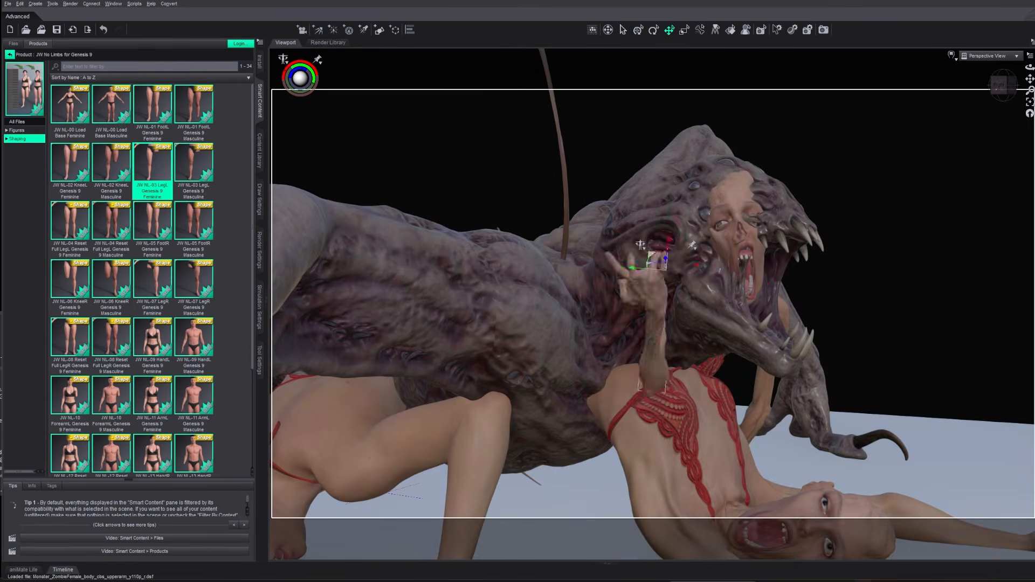
Return to the Camera view, reposition the woman in the creature's mouth so her upper body shows below its jaw, and undo the last change.
click(991, 56)
click(980, 141)
drag(781, 338, 720, 284)
drag(705, 240, 801, 365)
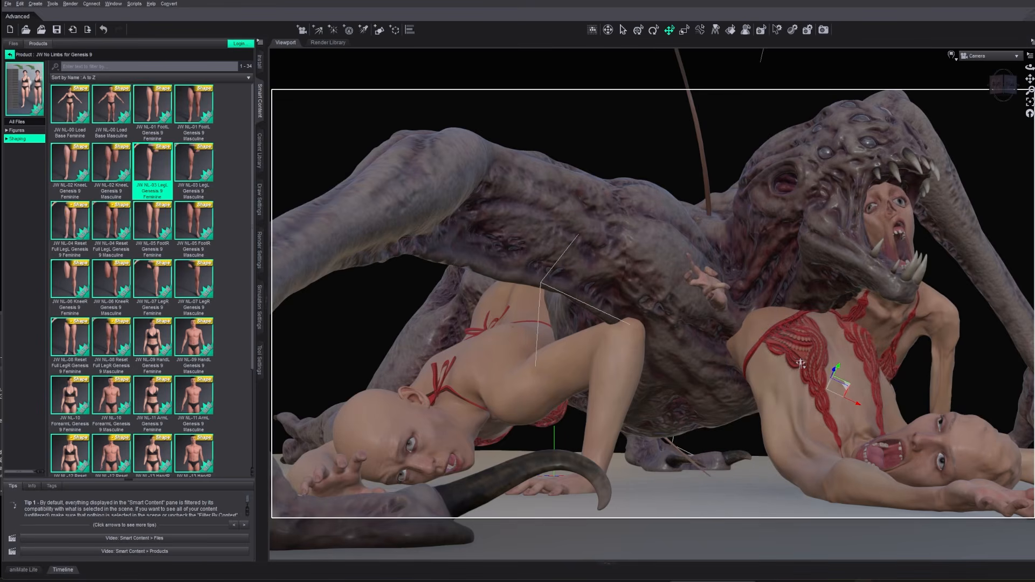
click(910, 323)
key(ctrl+z)
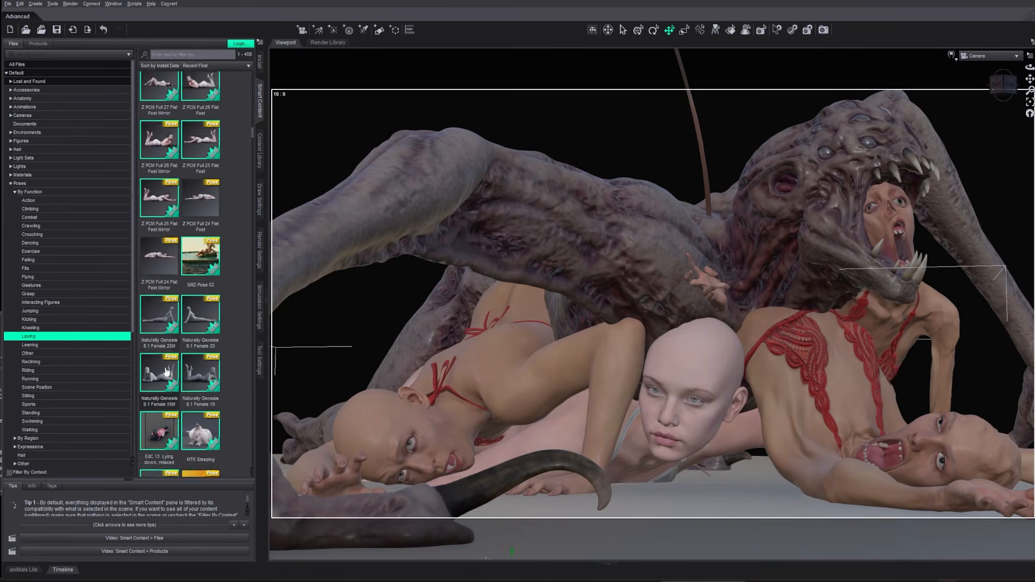
Try the Laying pose Z FBC 25 G8F Mirror on the pale woman and replace it with Z FBC 23 G8F.
scroll(185, 385, down, 1)
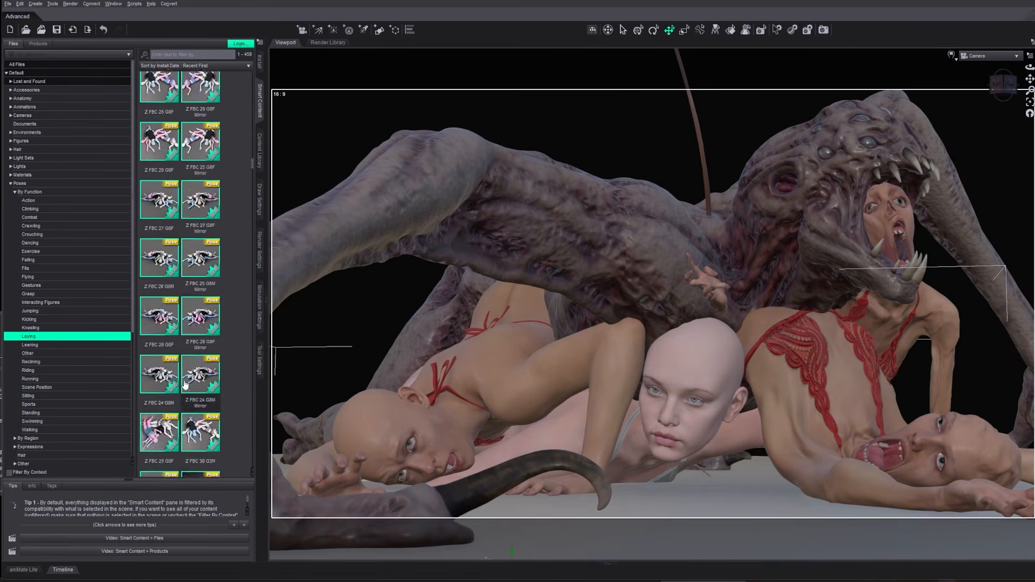
double_click(200, 139)
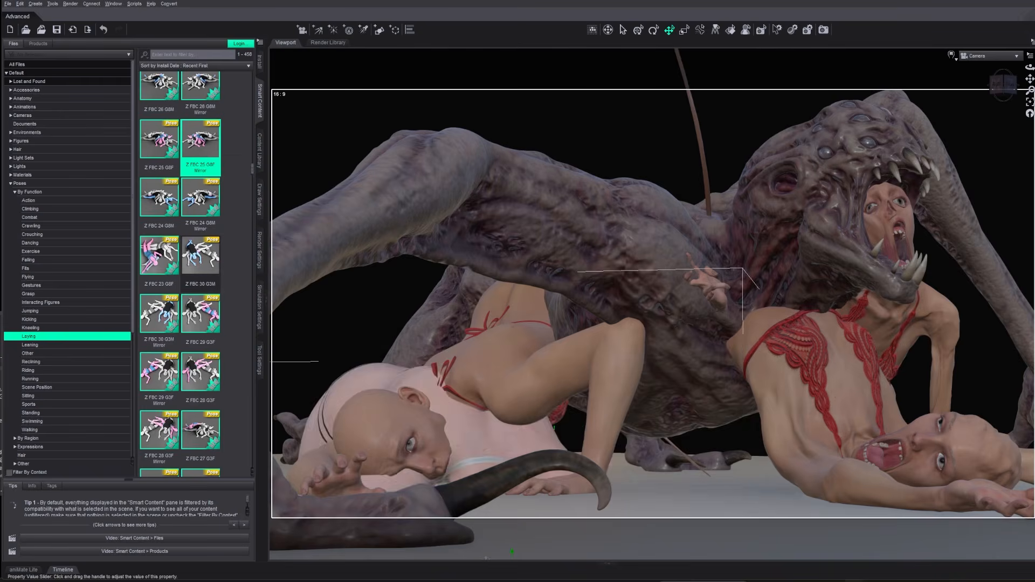
double_click(159, 255)
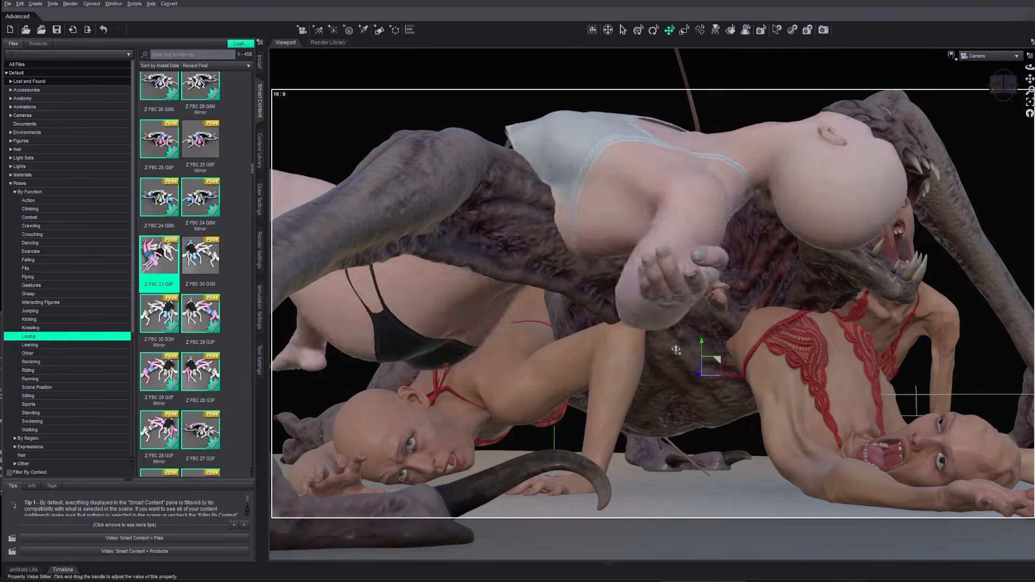
Position the pale woman hanging head-down over the creature's side, with one arm outstretched and the other through the creature's mouth.
click(974, 321)
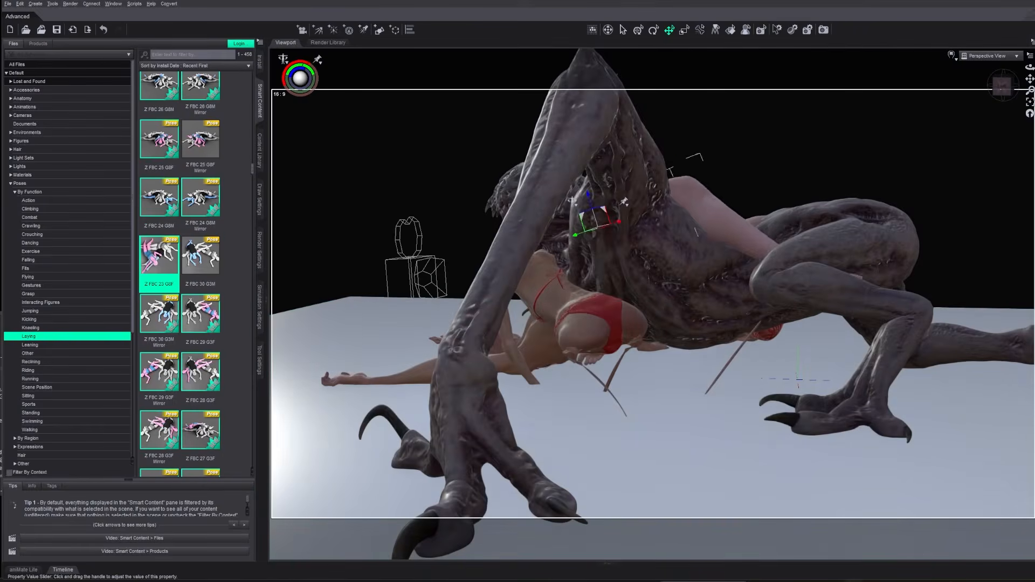
click(991, 56)
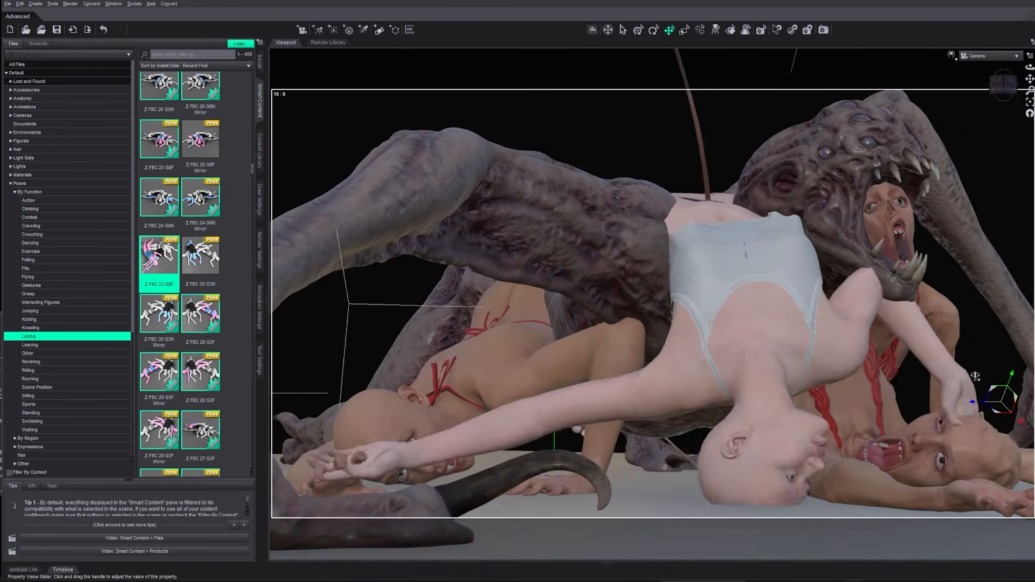
drag(985, 297, 949, 254)
click(732, 248)
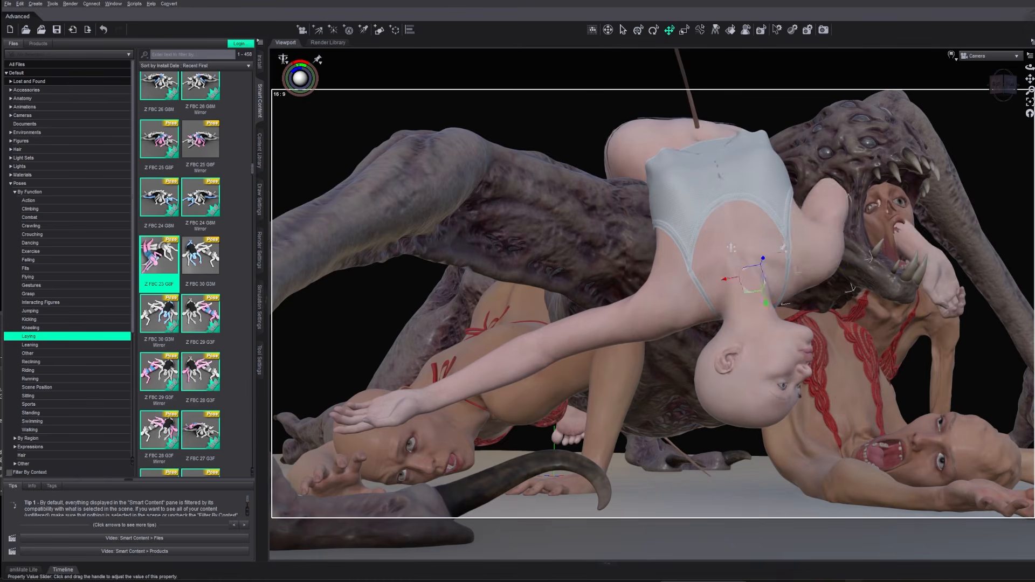
Switch to Perspective View and pose the pale woman's hand near the creature's teeth with its curled fingers extended.
click(991, 56)
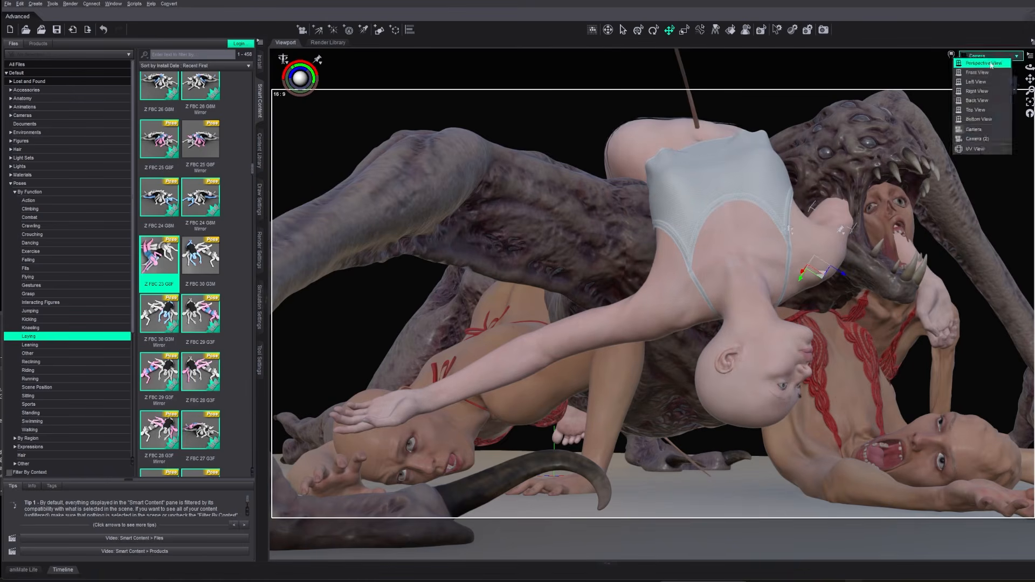
click(986, 63)
click(793, 330)
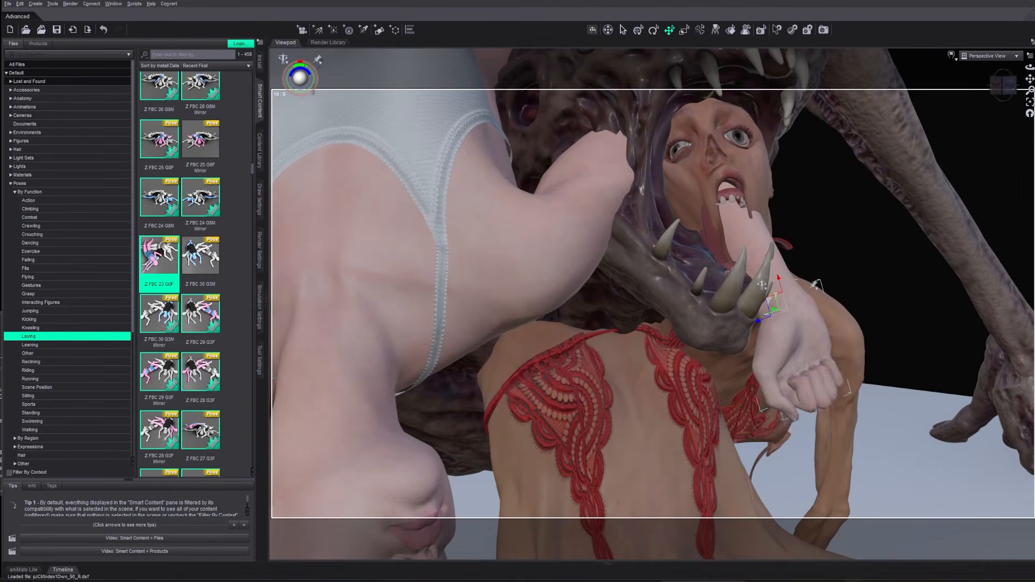
click(814, 400)
key(ctrl+z)
right_click(859, 393)
click(894, 356)
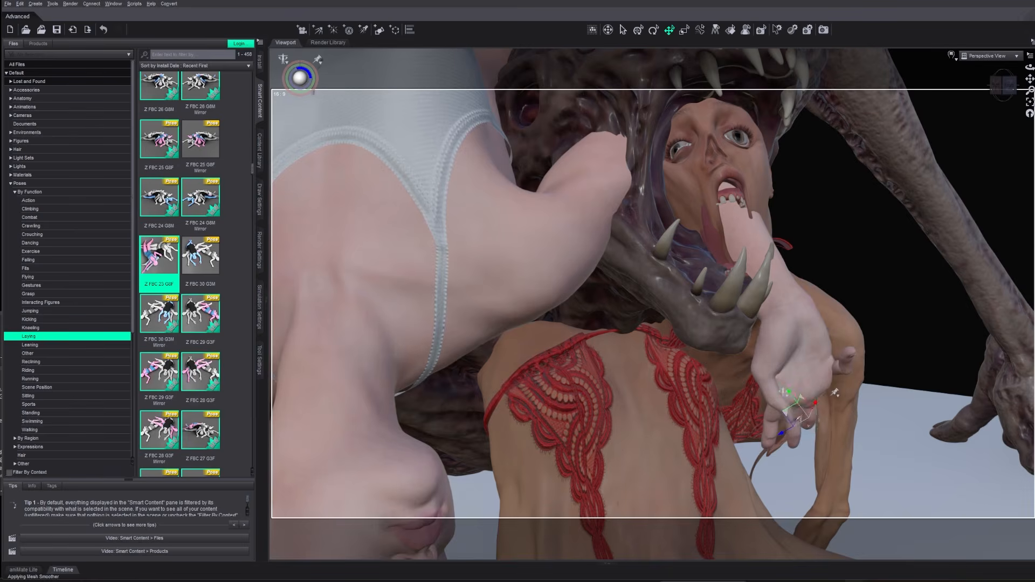
click(763, 427)
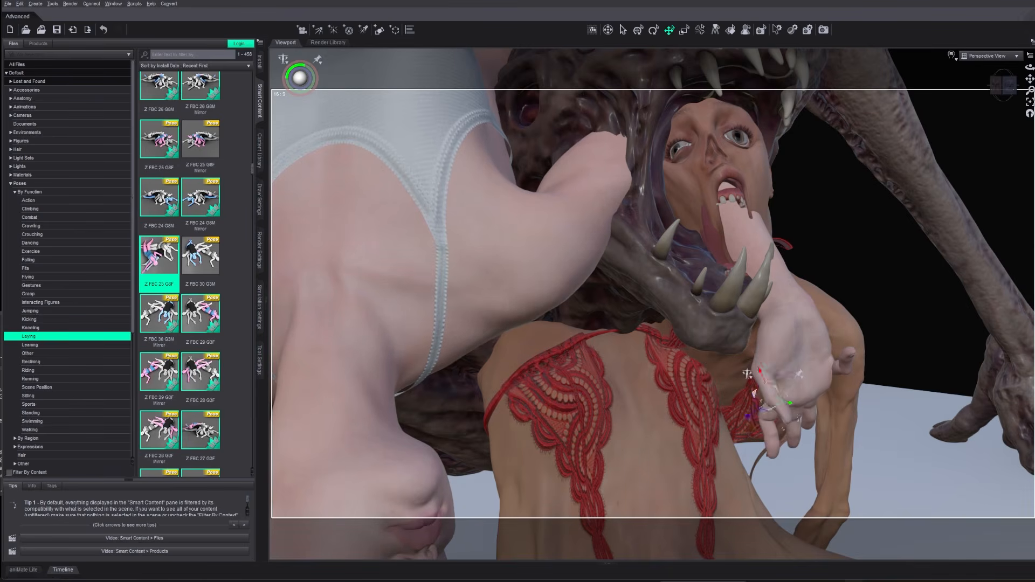
click(781, 351)
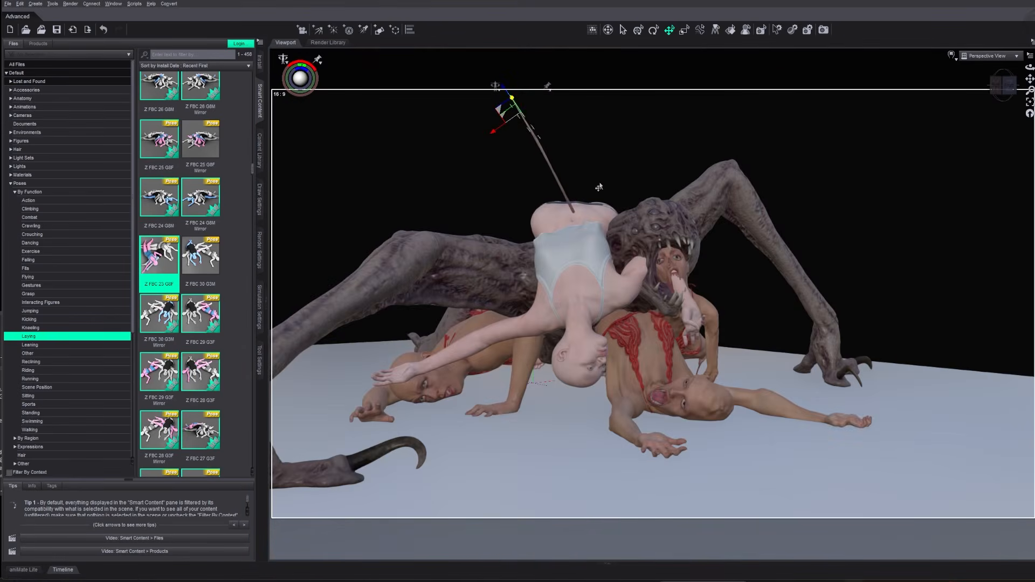
Undo the last two changes and apply the JW NL-03 LegL Genesis 9 Feminine shape from JW No Limbs for Genesis 9 to the pale woman.
key(ctrl+z)
key(ctrl+z)
click(37, 43)
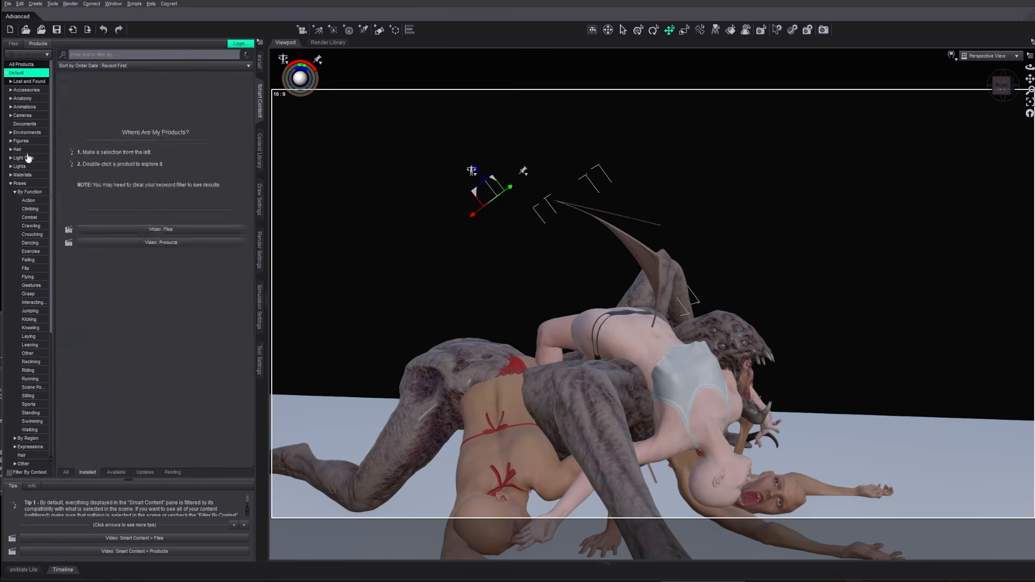
scroll(226, 252, down, 5)
double_click(67, 178)
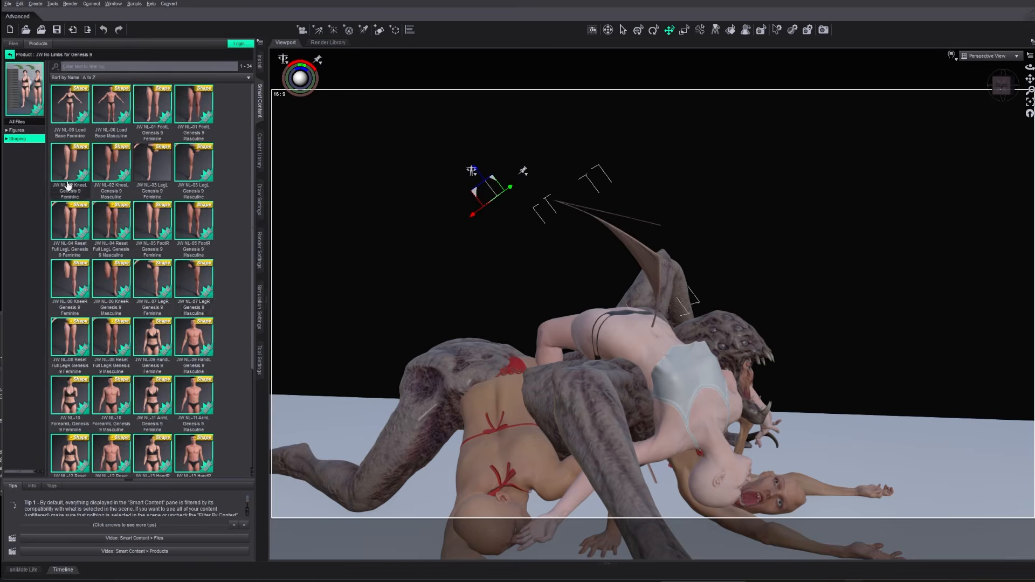
scroll(192, 286, down, 4)
scroll(151, 439, up, 3)
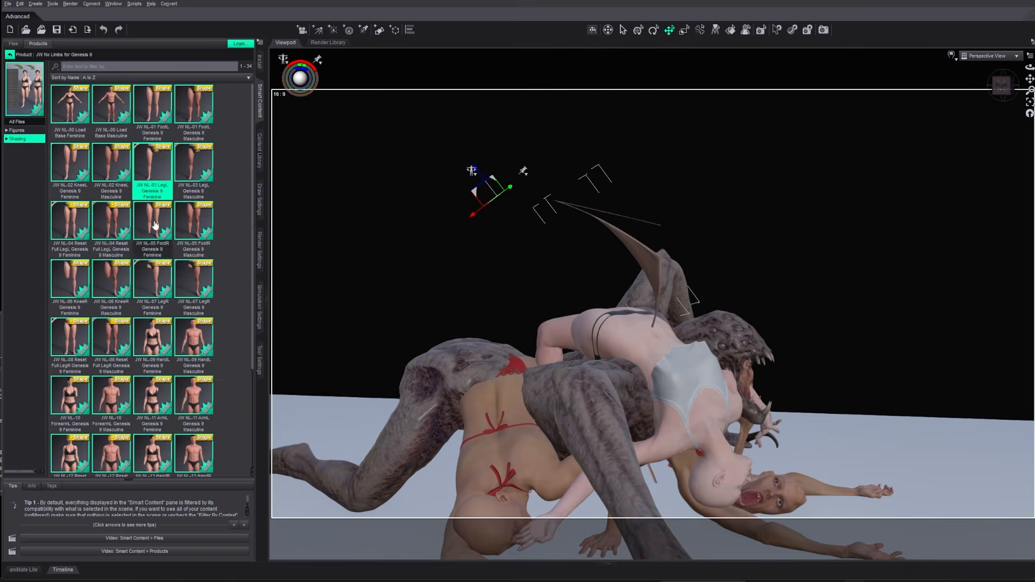
Rework the pale woman's raised leg until it no longer shows above her hips, and return to the Camera view.
click(617, 386)
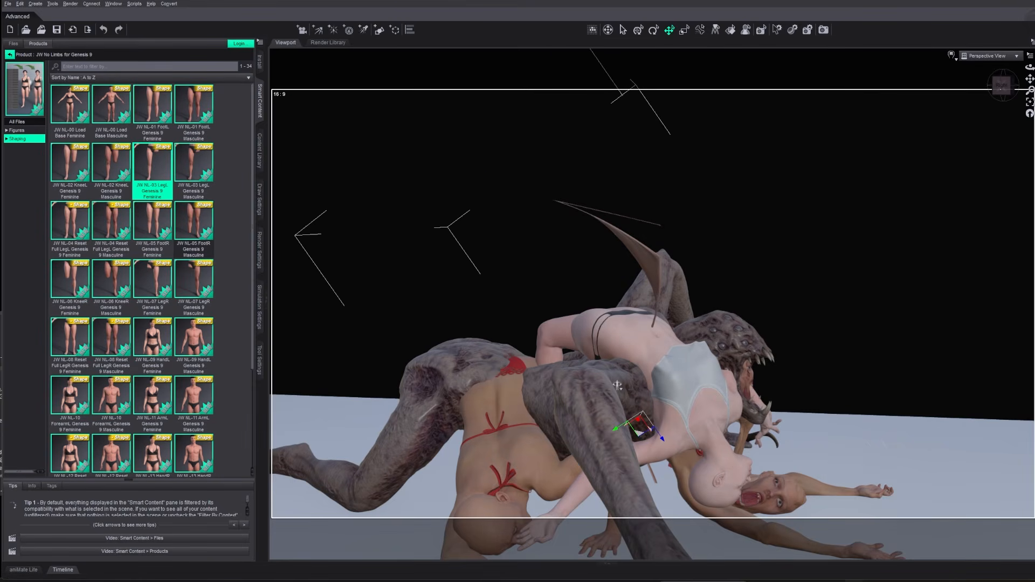
key(ctrl+z)
key(ctrl+z)
key(ctrl+z)
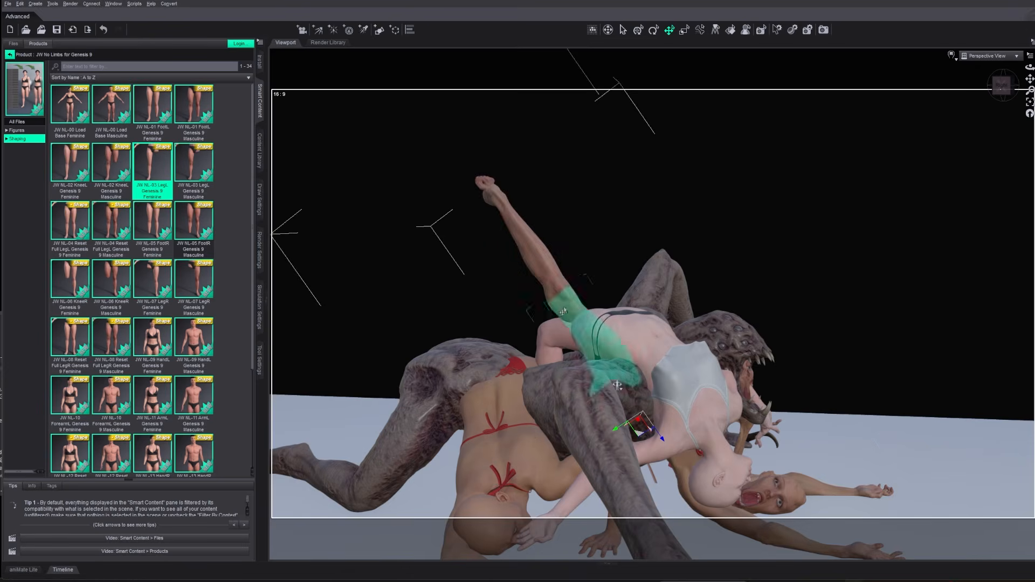
ctrl+alt+drag(604, 329, 789, 252)
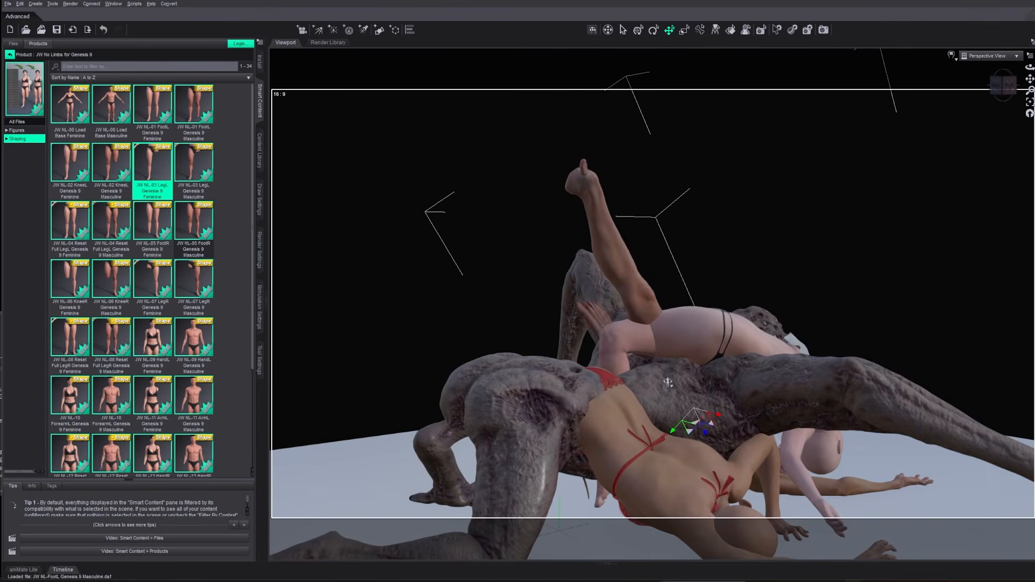
click(628, 286)
mouse_move(802, 278)
ctrl+alt+mouse_down()
mouse_move(717, 345)
mouse_move(583, 280)
mouse_move(755, 285)
mouse_move(798, 270)
ctrl+alt+mouse_up()
click(982, 57)
click(984, 141)
key(ctrl+z)
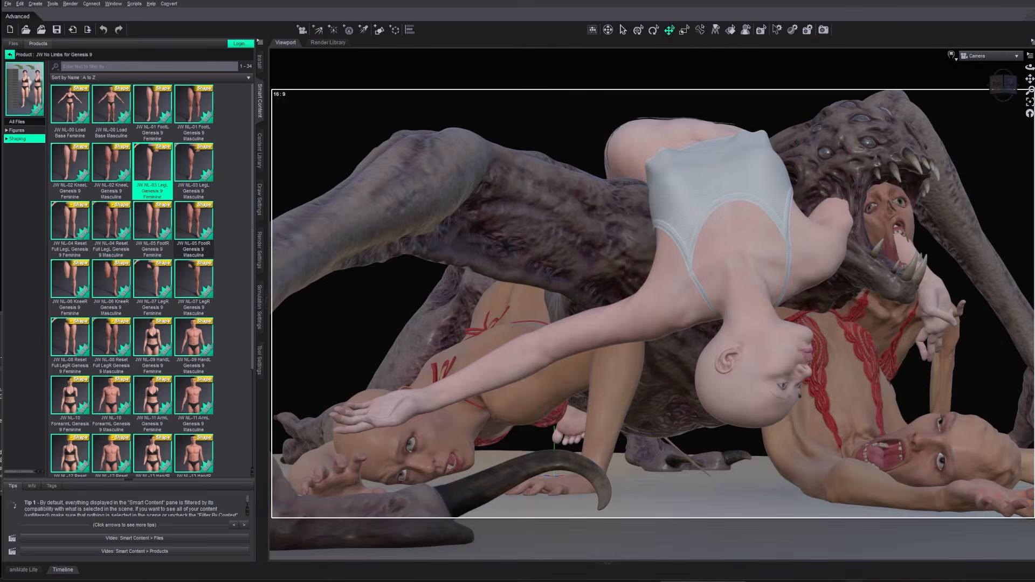
Turn the pale woman's face toward the camera and repose her arms, bending the outstretched one down and opening the other hand.
click(751, 372)
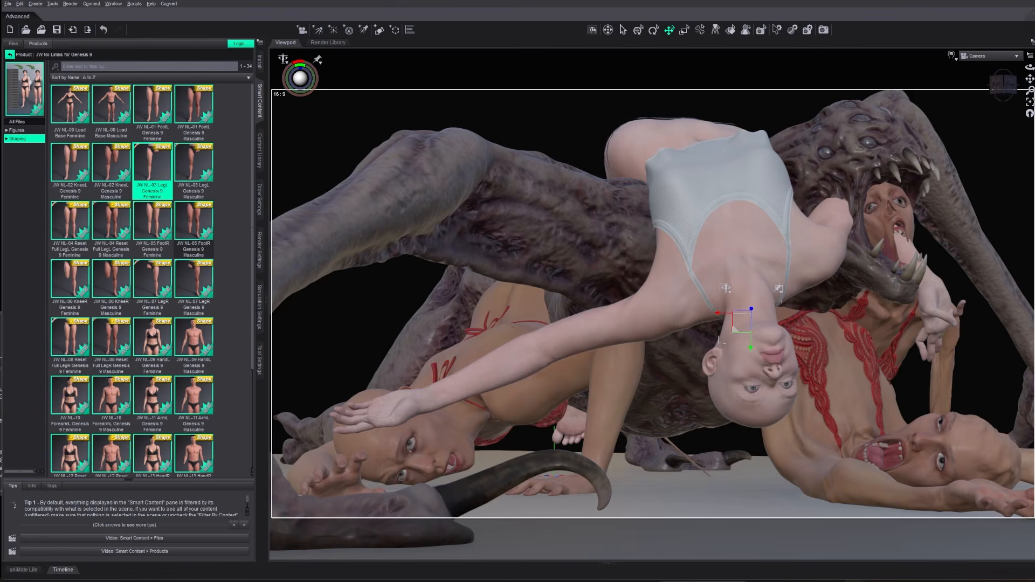
click(949, 256)
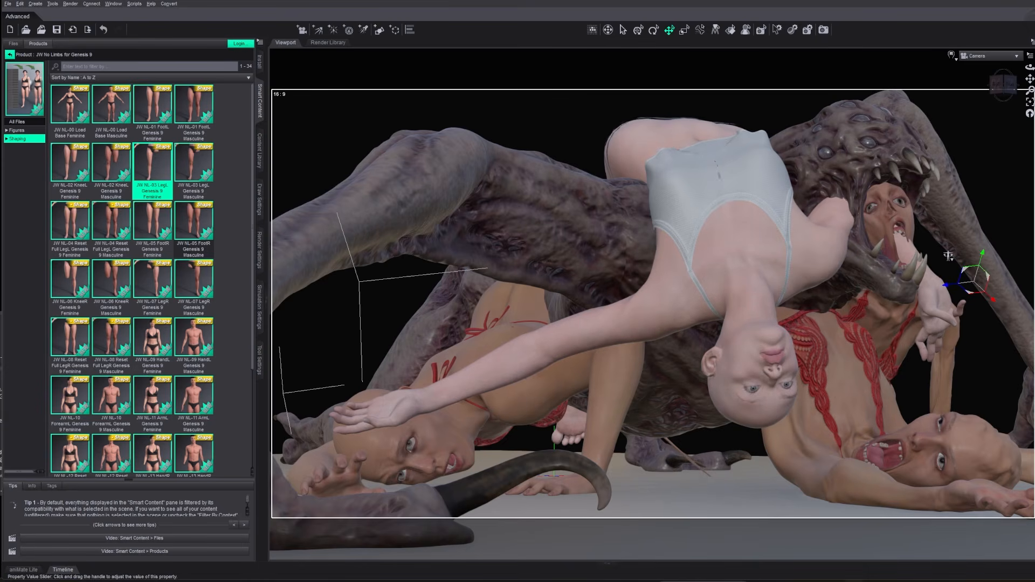
click(751, 390)
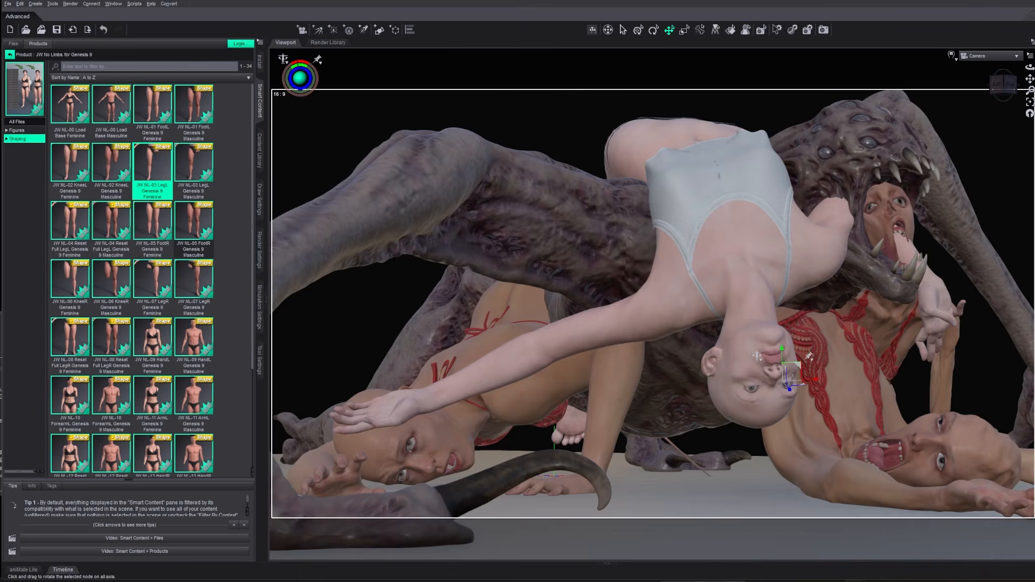
click(948, 256)
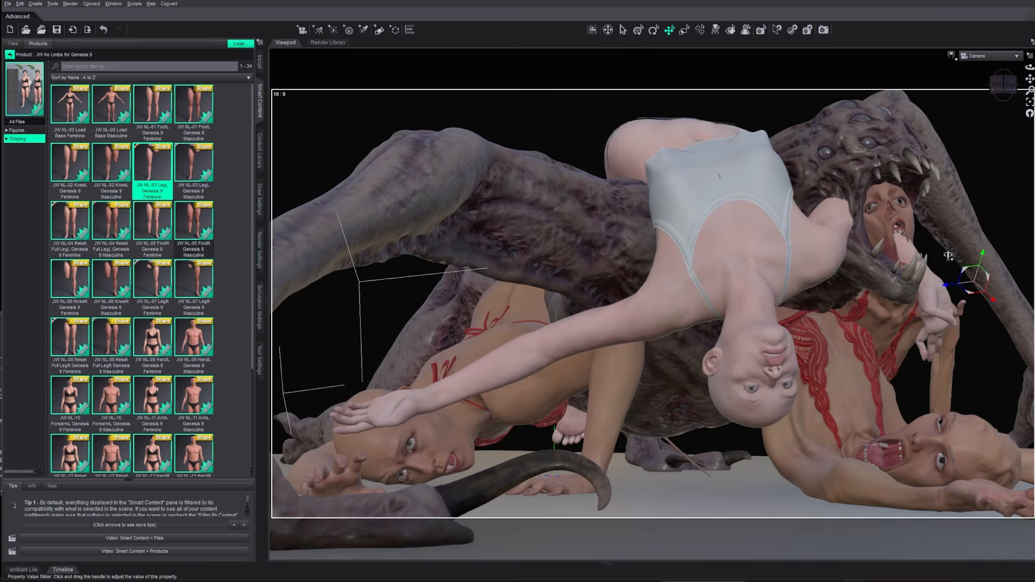
key(ctrl+p)
scroll(623, 380, up, 8)
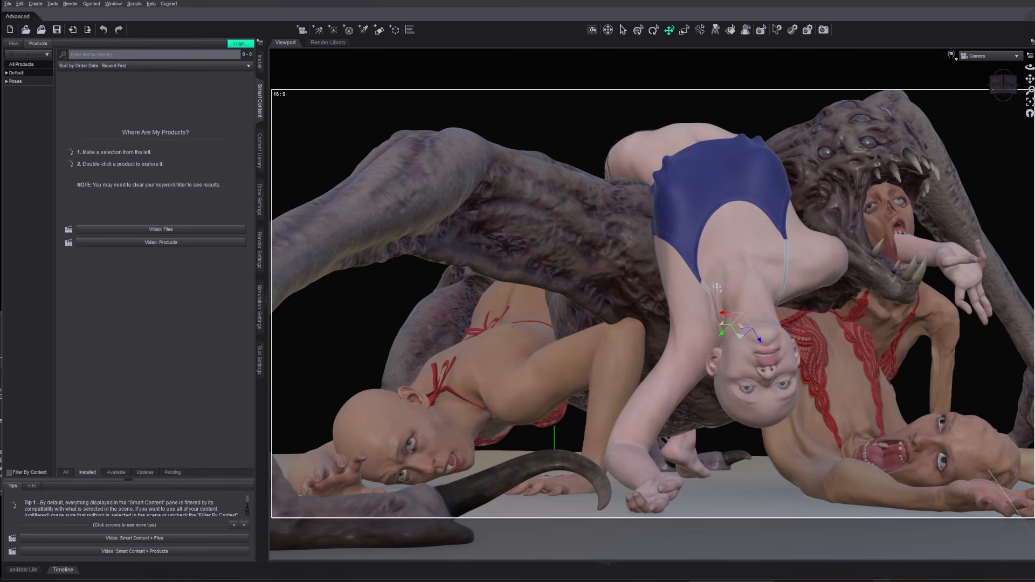
Apply the Laying pose Emperor Pose 8 and place another screaming woman on the ground behind the pale woman's hanging arm.
click(21, 64)
mouse_move(91, 266)
scroll(91, 265, down, 15)
scroll(111, 372, down, 5)
drag(159, 148, 639, 340)
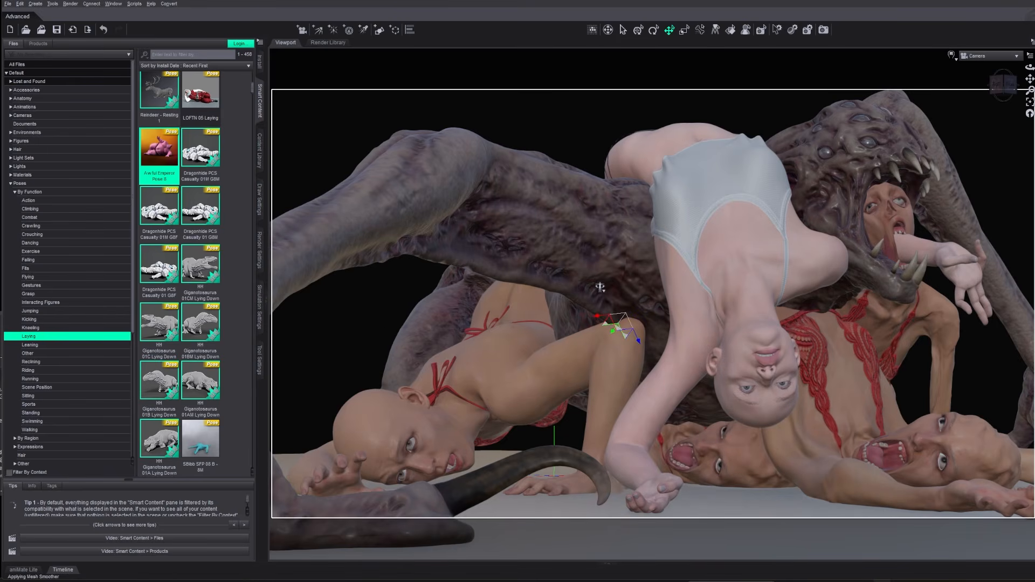
Raise the added screaming woman's arm so her hand reaches around the pale woman's hanging arm.
click(684, 452)
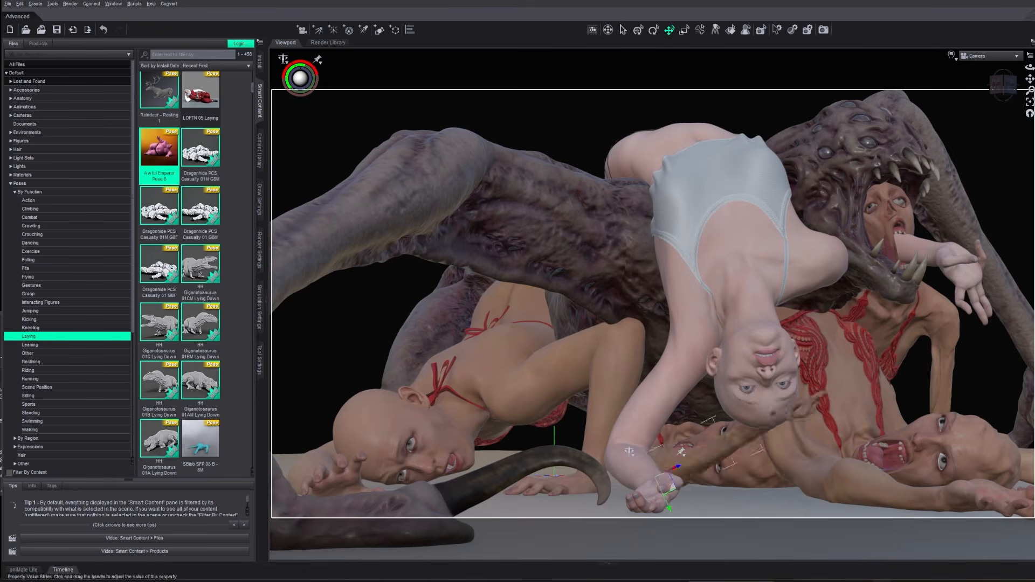
click(681, 425)
click(698, 383)
click(702, 390)
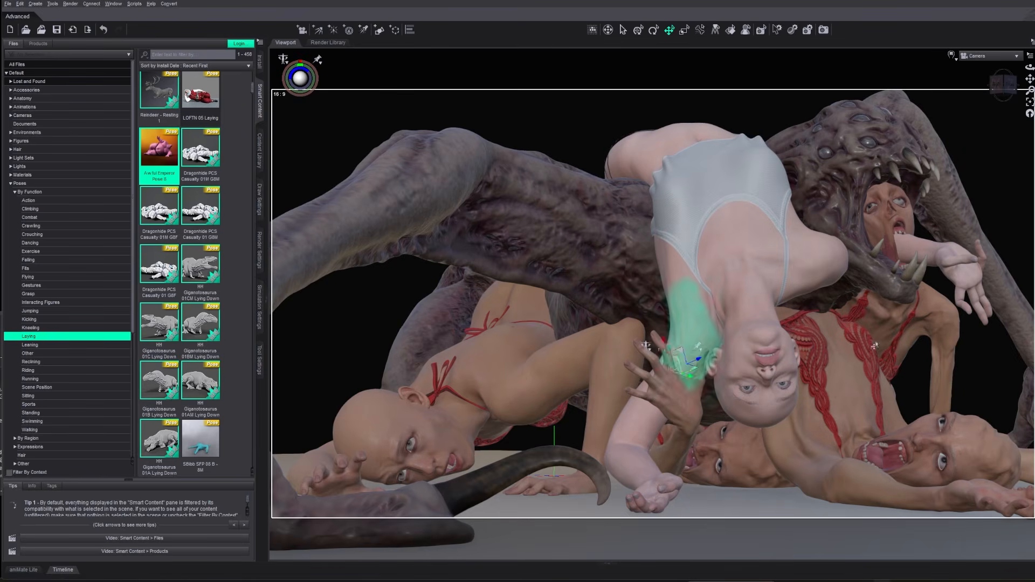
click(661, 381)
click(642, 398)
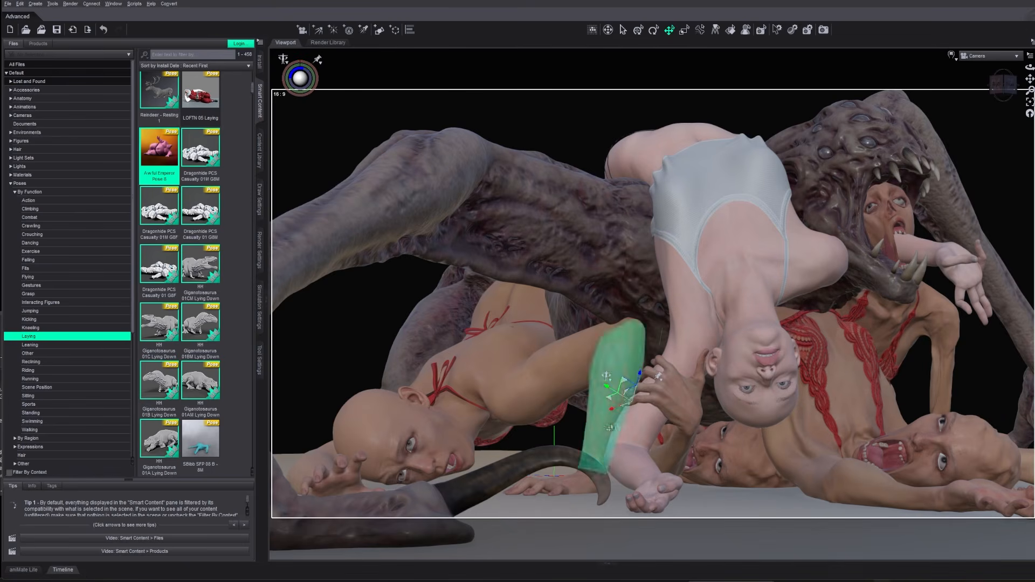
Switch to Perspective View and position the screaming woman's hand and forearm against the pale woman's arm near the elbow.
key(ctrl+p)
scroll(701, 366, up, 10)
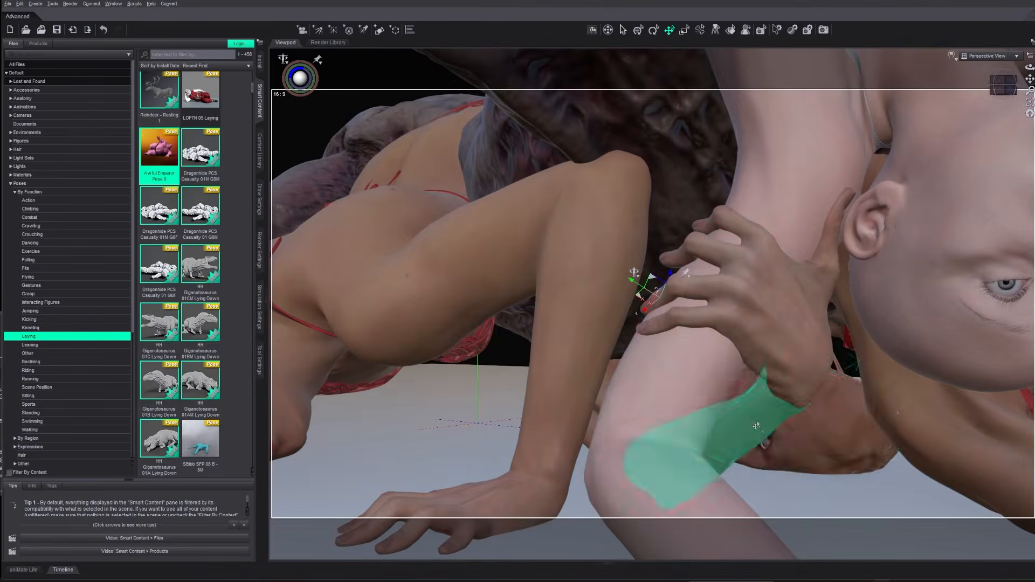
middle_drag(764, 429, 717, 399)
click(666, 248)
middle_drag(842, 258, 809, 302)
click(808, 335)
click(699, 432)
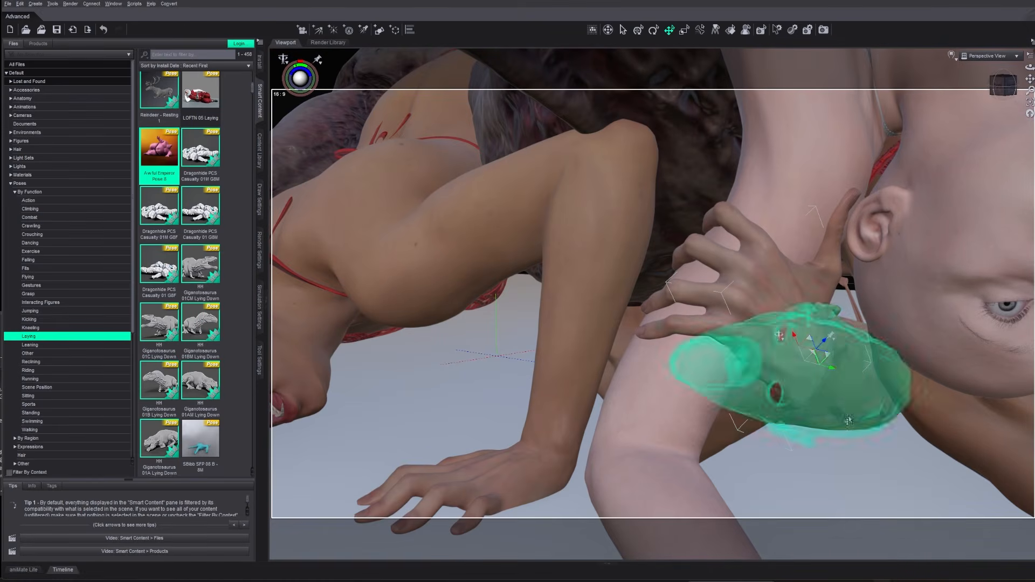
middle_drag(717, 410, 808, 371)
drag(562, 436, 662, 490)
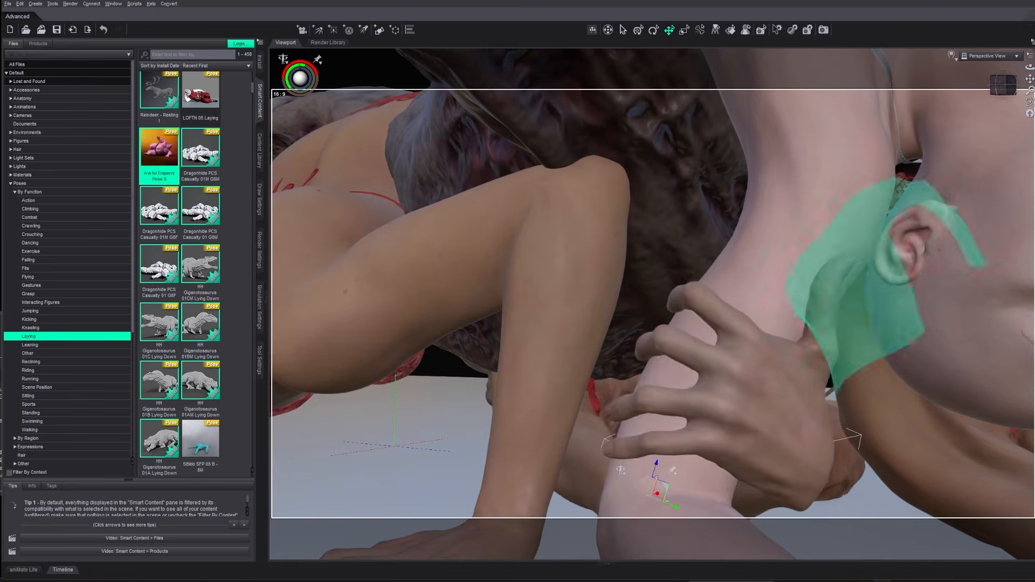
Rotate the screaming woman's hand so its palm lies across the pale woman's arm.
middle_drag(867, 358, 785, 432)
drag(771, 434, 750, 413)
middle_drag(749, 412, 707, 355)
drag(726, 389, 723, 357)
middle_drag(733, 361, 740, 398)
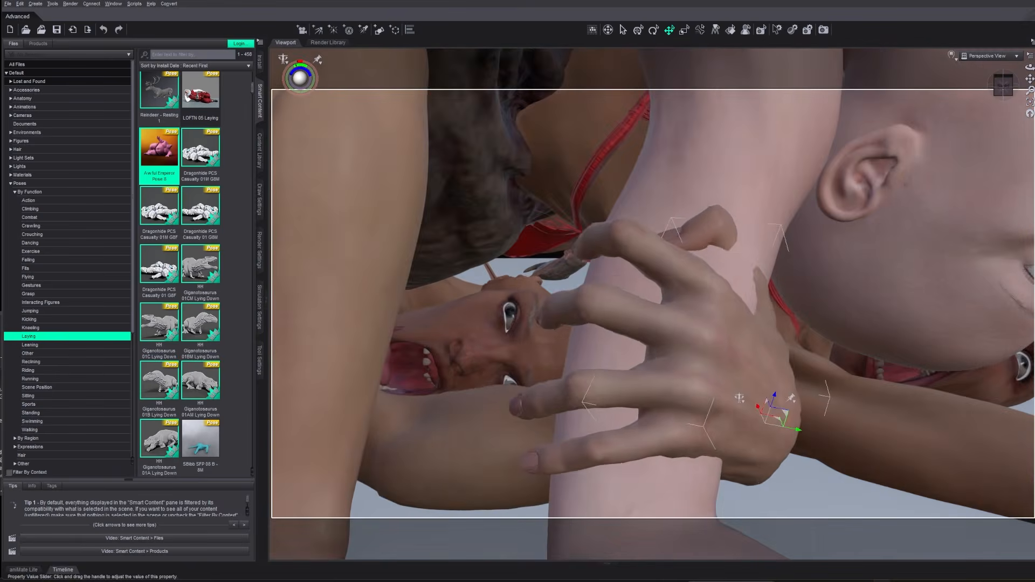
Curl the screaming woman's fingers and thumb around the pale woman's arm in a grip, and return to the Camera view.
drag(776, 414, 772, 412)
middle_drag(772, 412, 781, 307)
drag(790, 297, 794, 295)
middle_drag(793, 295, 755, 302)
click(723, 221)
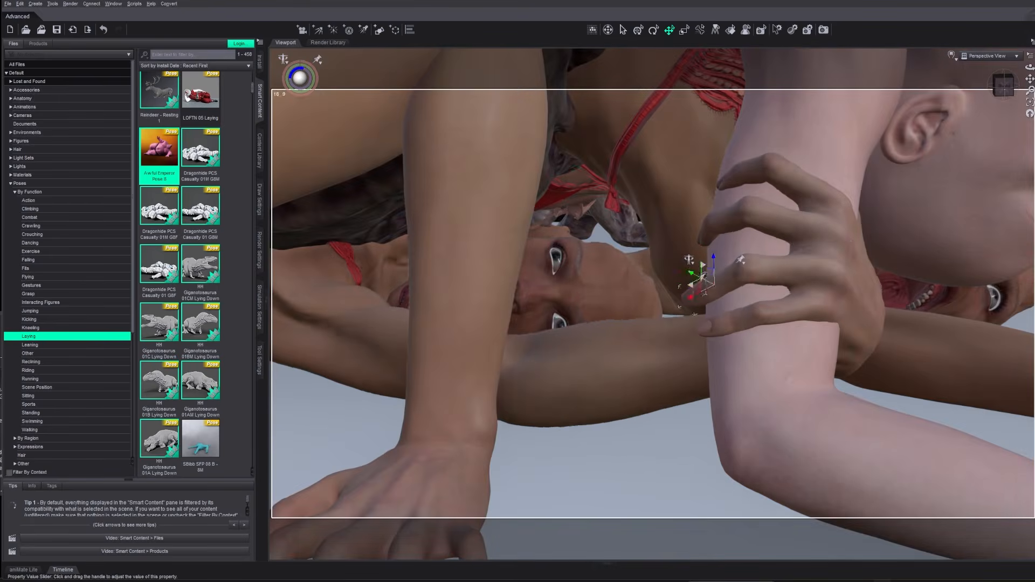
middle_drag(757, 297, 795, 309)
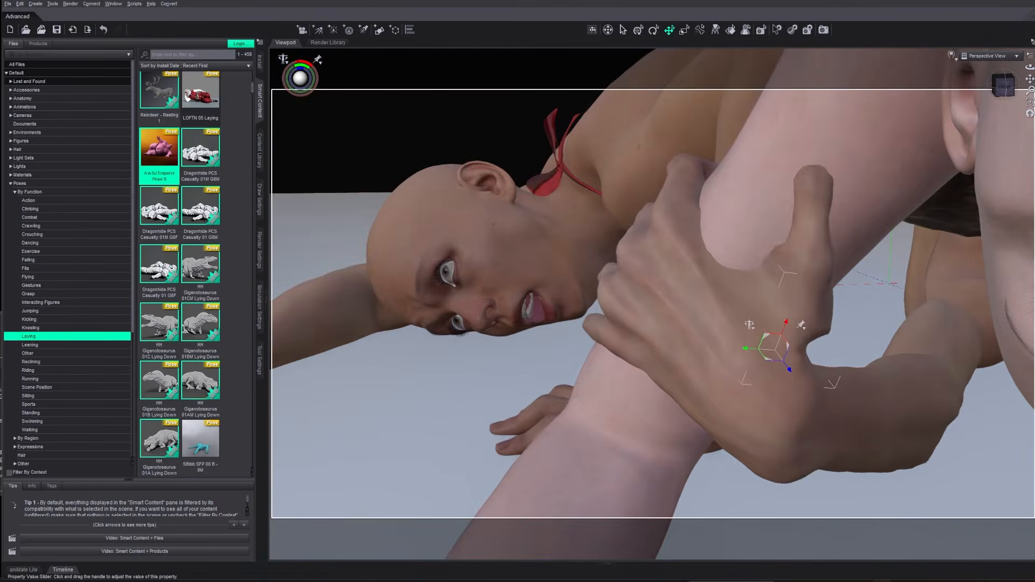
middle_drag(889, 209, 841, 215)
click(991, 56)
click(981, 157)
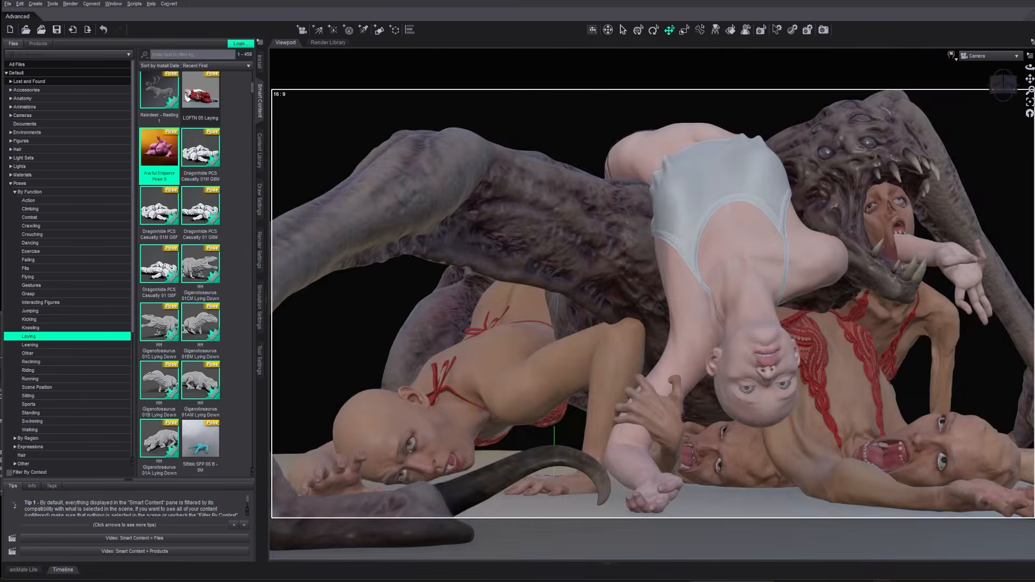
In Perspective View, raise a second grasping hand to the pale woman's upper arm, and return to the Camera view.
click(992, 56)
click(986, 145)
middle_drag(733, 347, 825, 291)
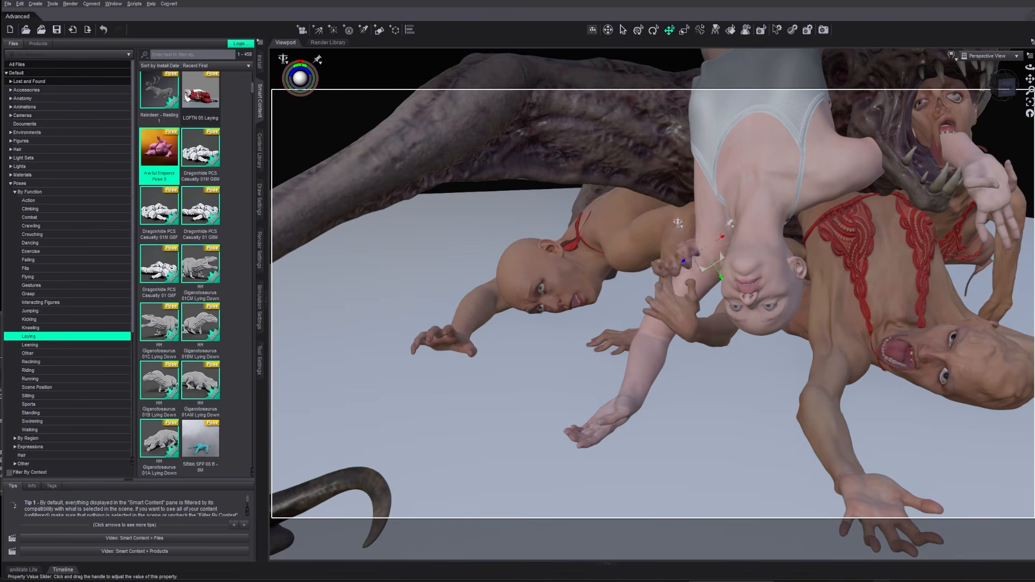
click(995, 56)
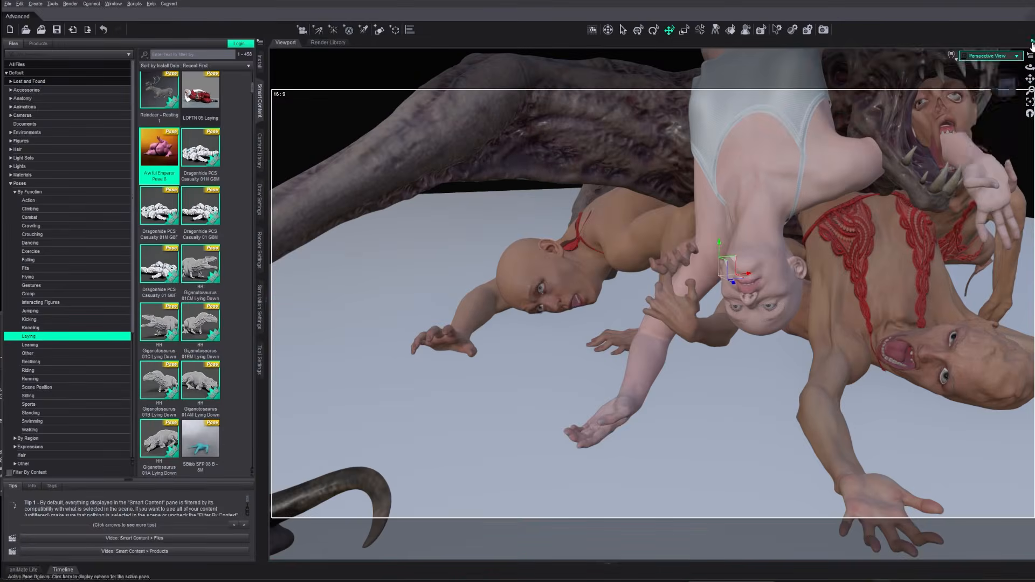
click(983, 126)
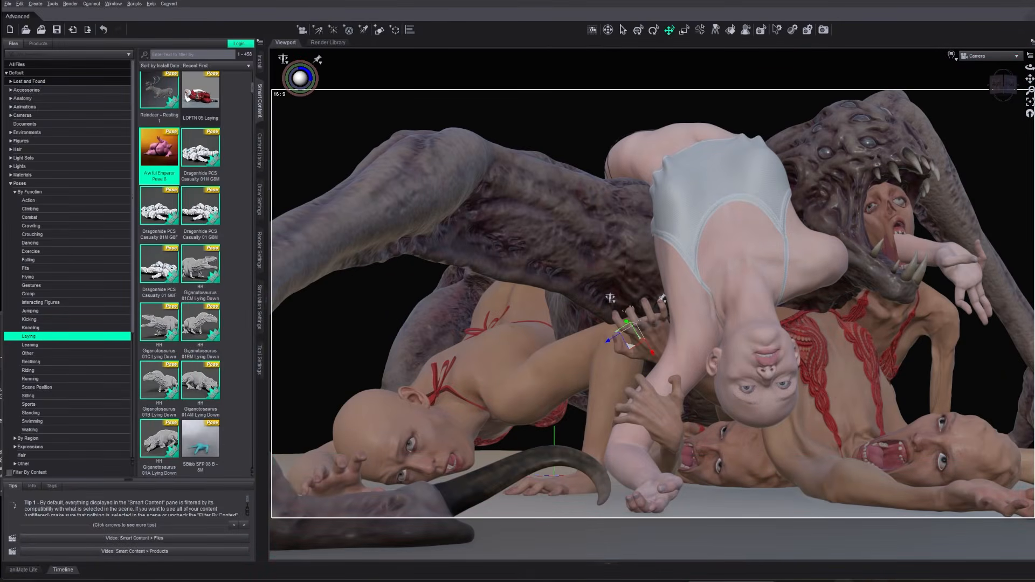
Rotate the creature's lower jaw into a new open position beneath the pale woman's arm.
click(797, 448)
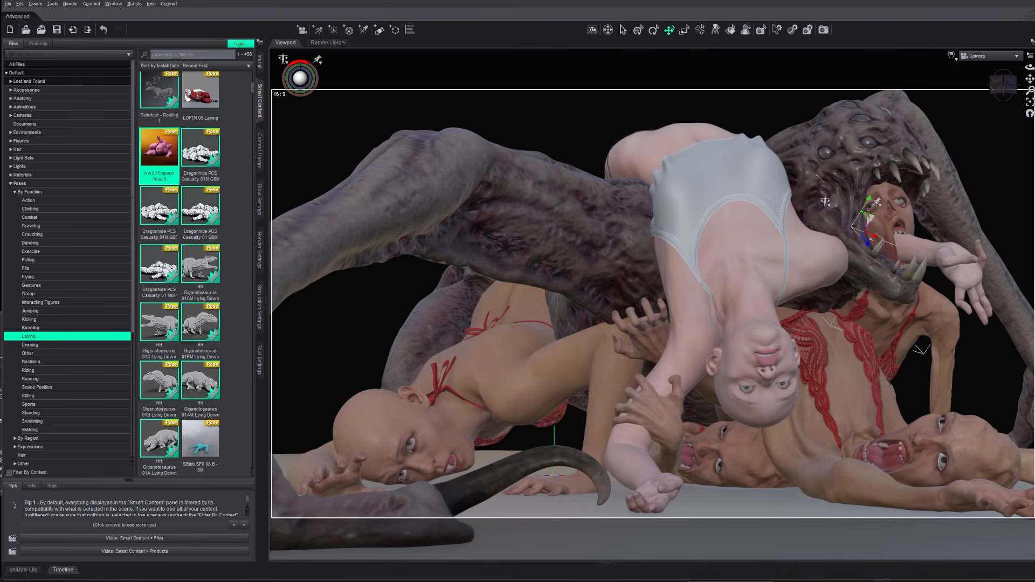
click(809, 405)
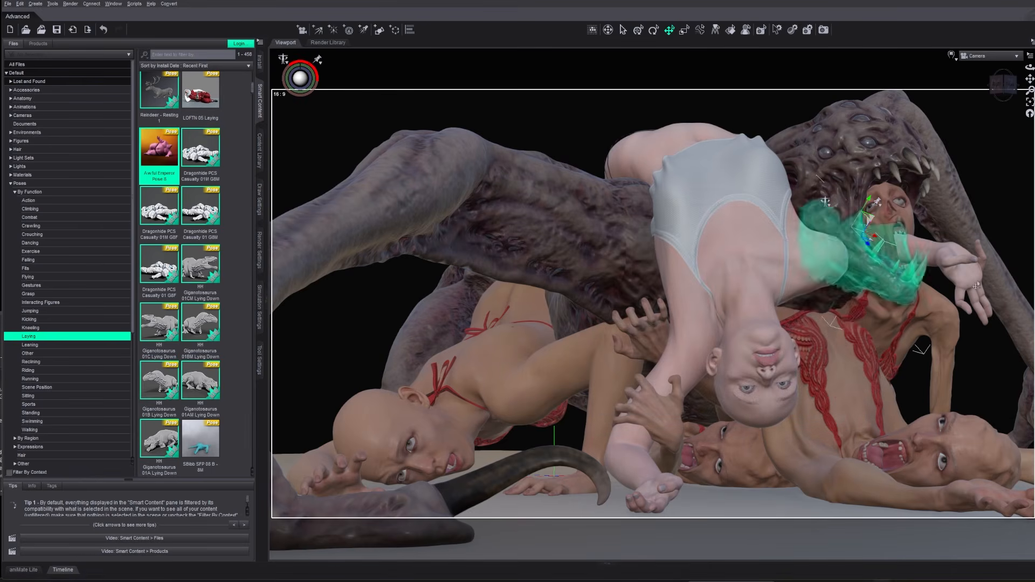
key(ctrl+z)
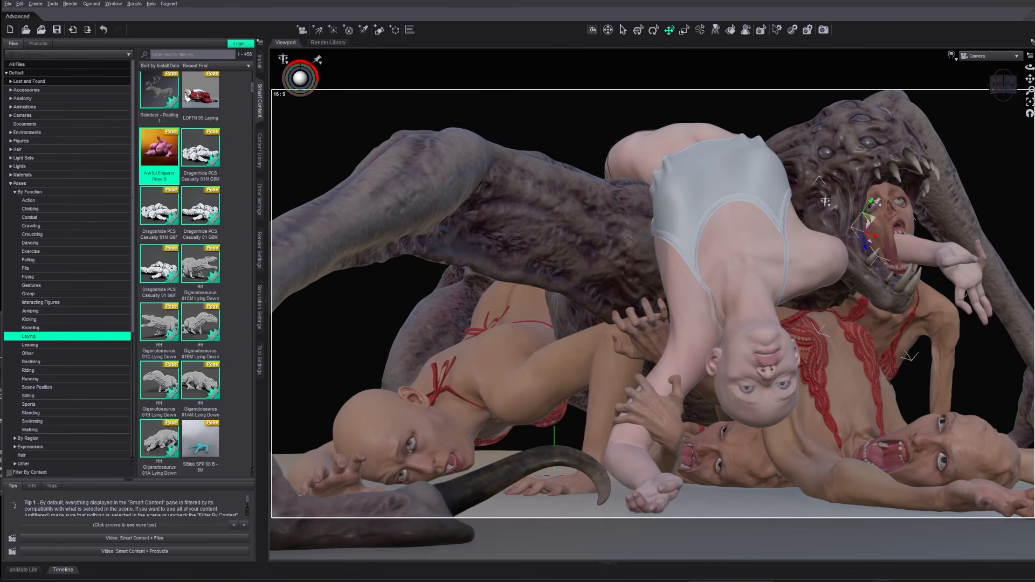
click(752, 227)
click(751, 246)
click(742, 506)
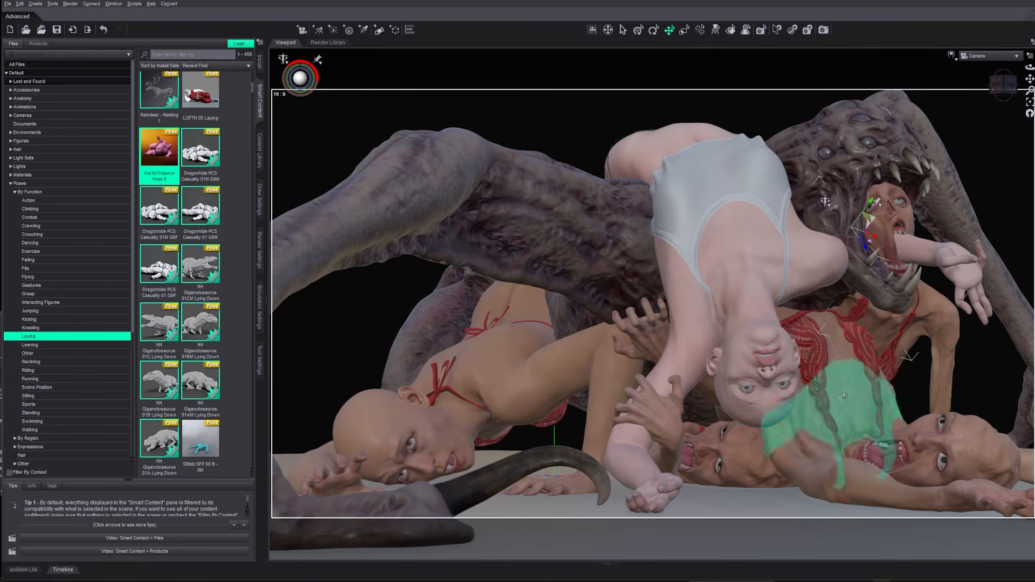
Duplicate the creature and move the copy behind the original's raised foreleg.
click(20, 4)
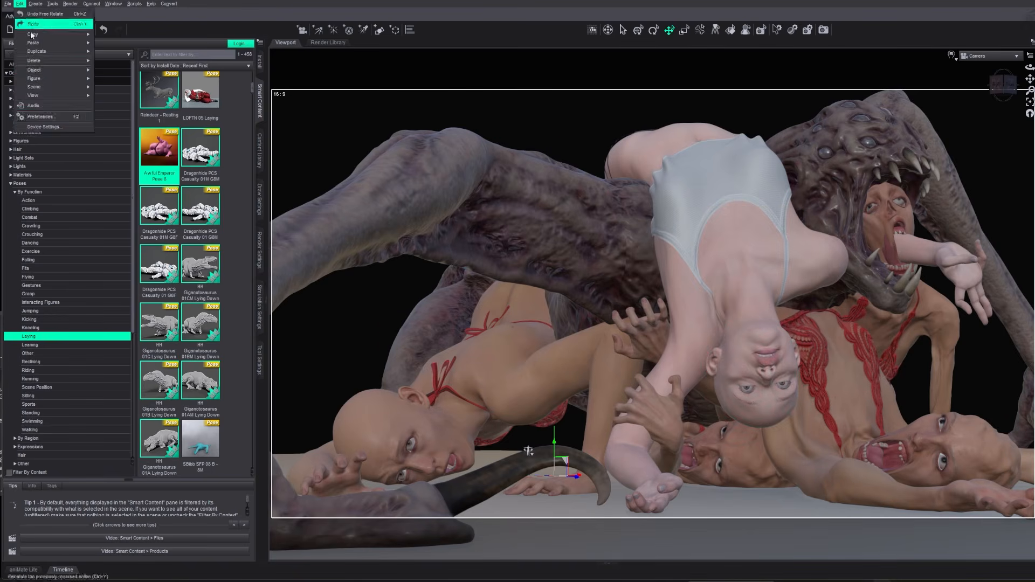
click(50, 116)
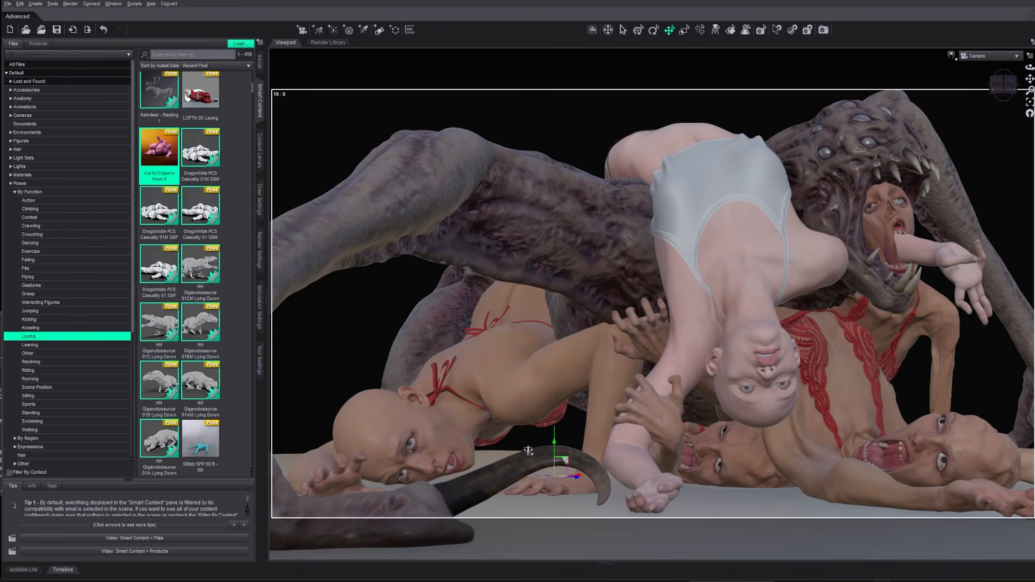
drag(528, 451, 411, 146)
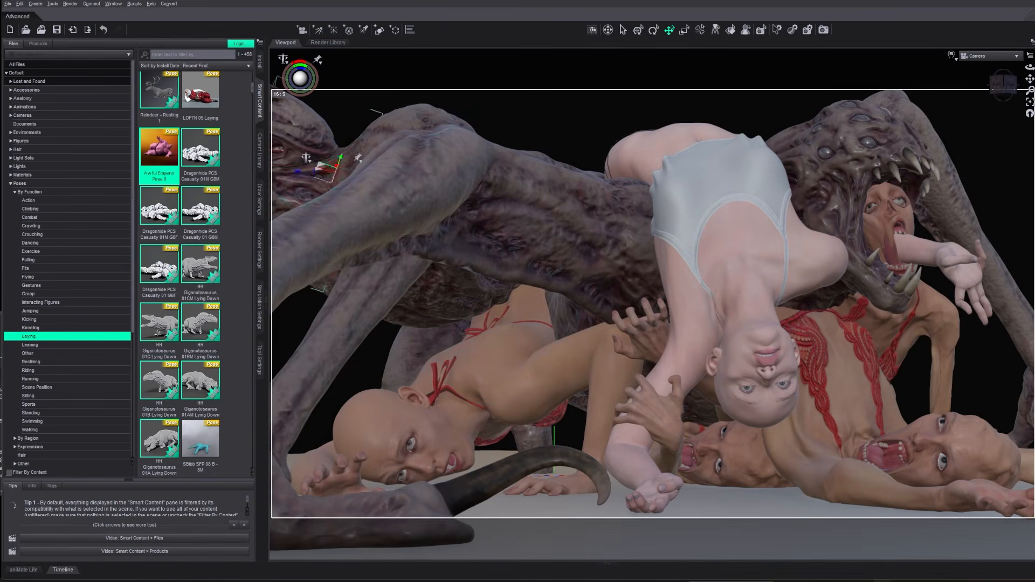
Reposition and pose the second creature with its open-mouthed head above the first one and a foreleg standing beside the pale woman.
drag(337, 166, 360, 182)
drag(506, 339, 924, 341)
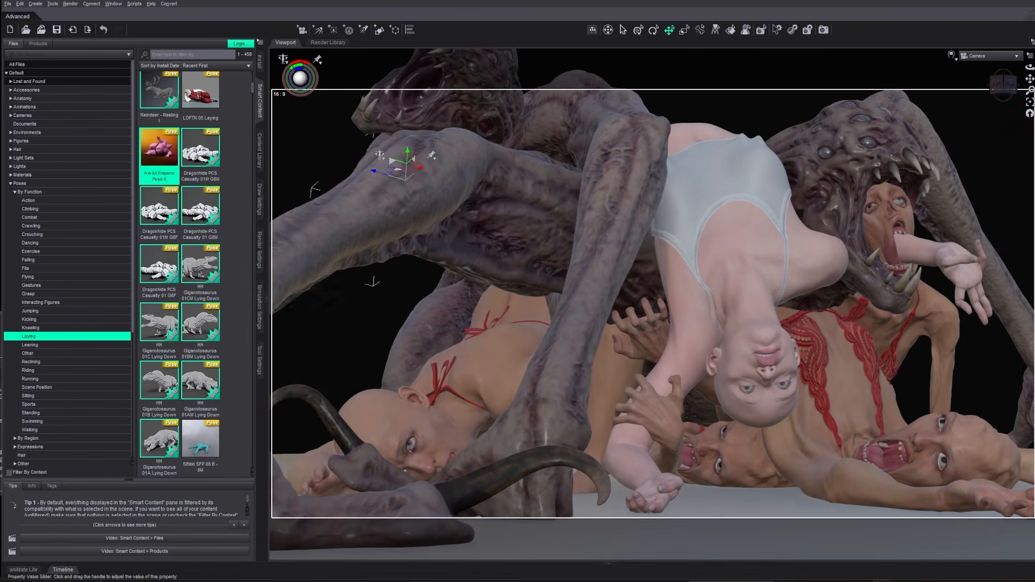
key(ctrl+z)
key(ctrl+y)
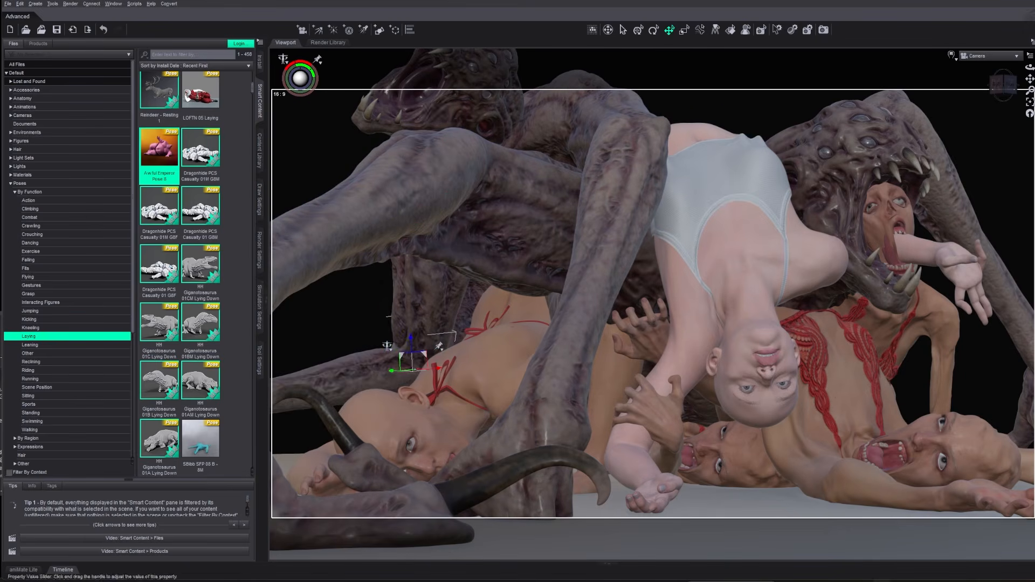
Swing the second creature's lower clawed limb forward and bend it beside the reclining woman's head.
click(432, 286)
click(372, 366)
click(432, 286)
drag(436, 196, 437, 150)
click(398, 368)
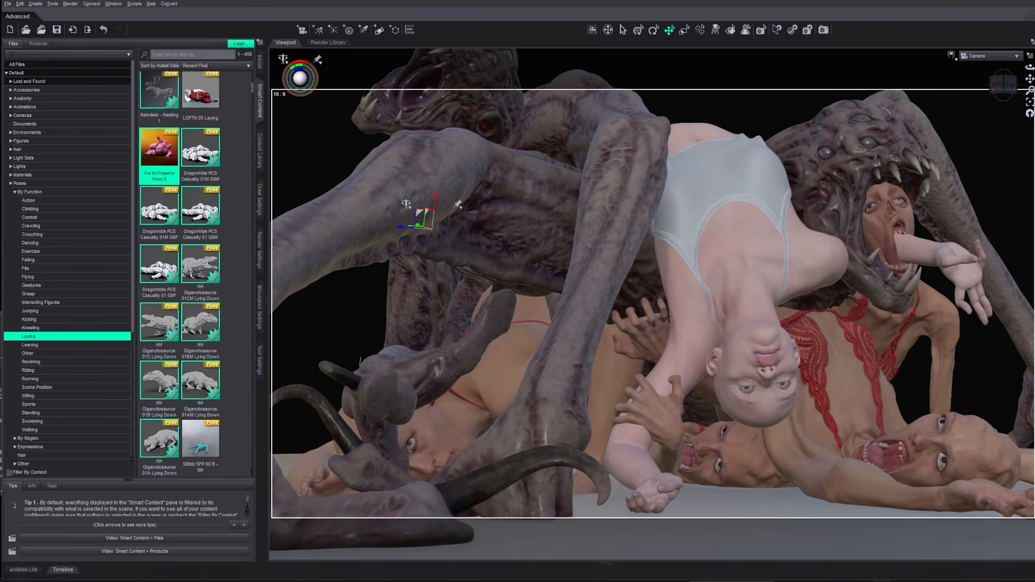
click(334, 370)
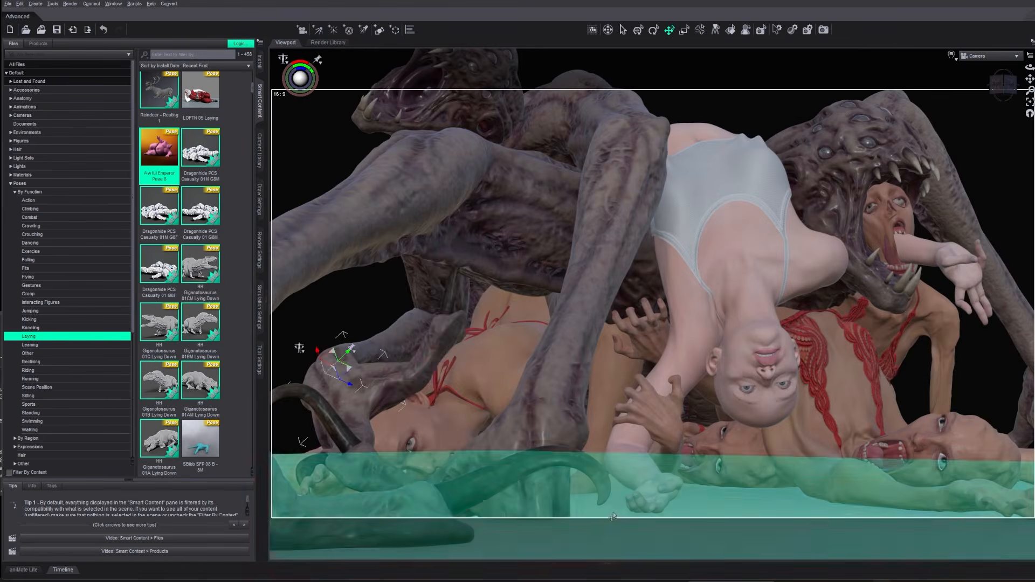
Curl the limb's claw down onto the reclining woman's raised hand, undoing the unwanted bends.
click(408, 392)
drag(408, 392, 427, 522)
click(346, 420)
key(ctrl+z)
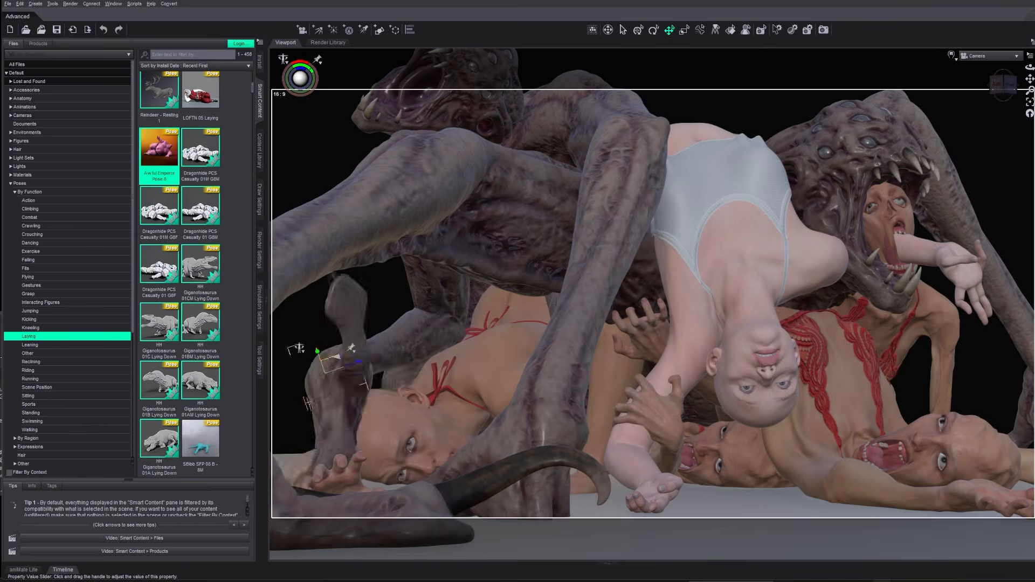
key(ctrl+z)
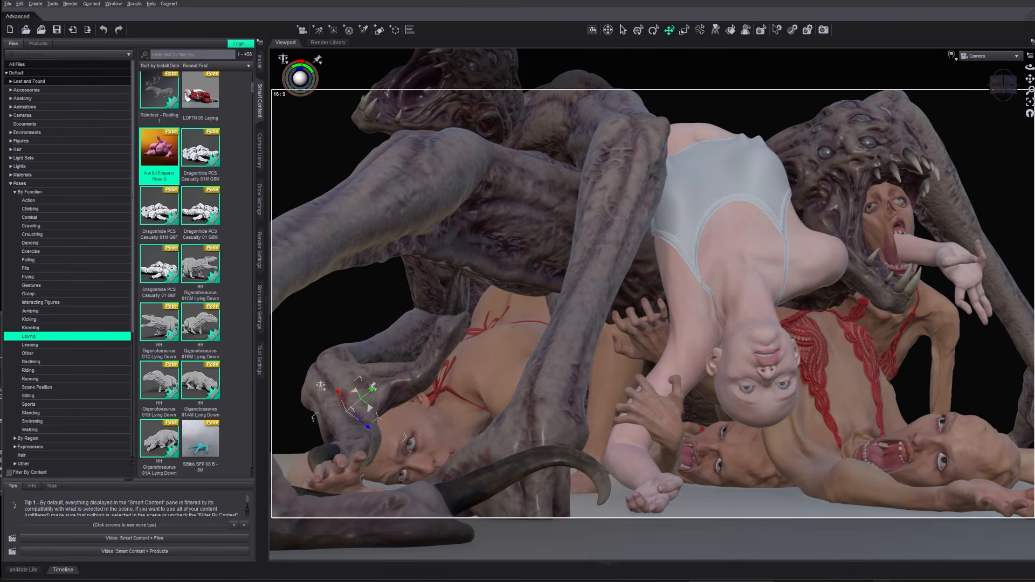
Move the horned creature back from the front of the group onto the pale woman's hips, with its horns rising behind her.
click(470, 102)
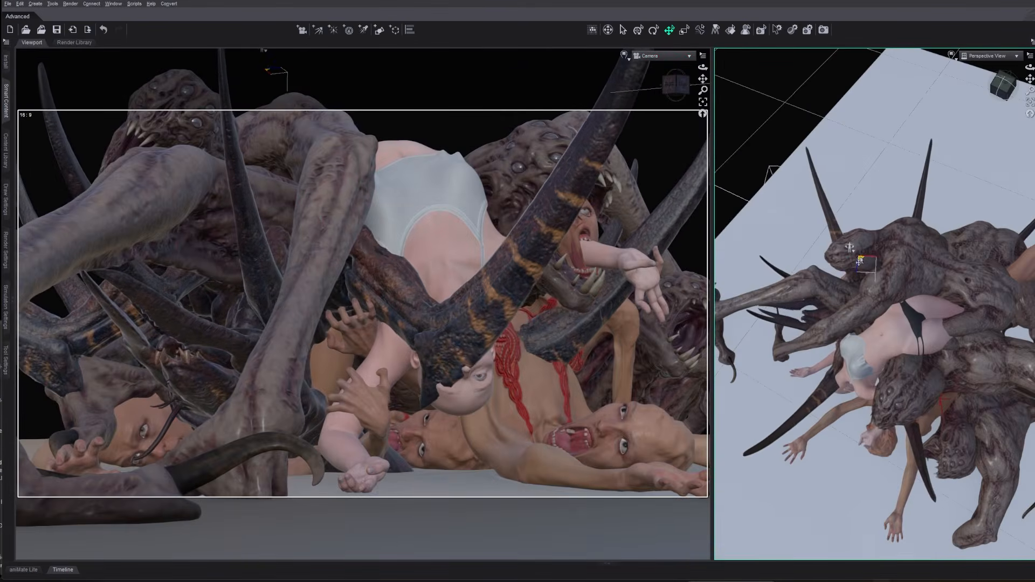
mouse_move(878, 287)
mouse_down()
mouse_move(884, 301)
mouse_move(861, 290)
mouse_up()
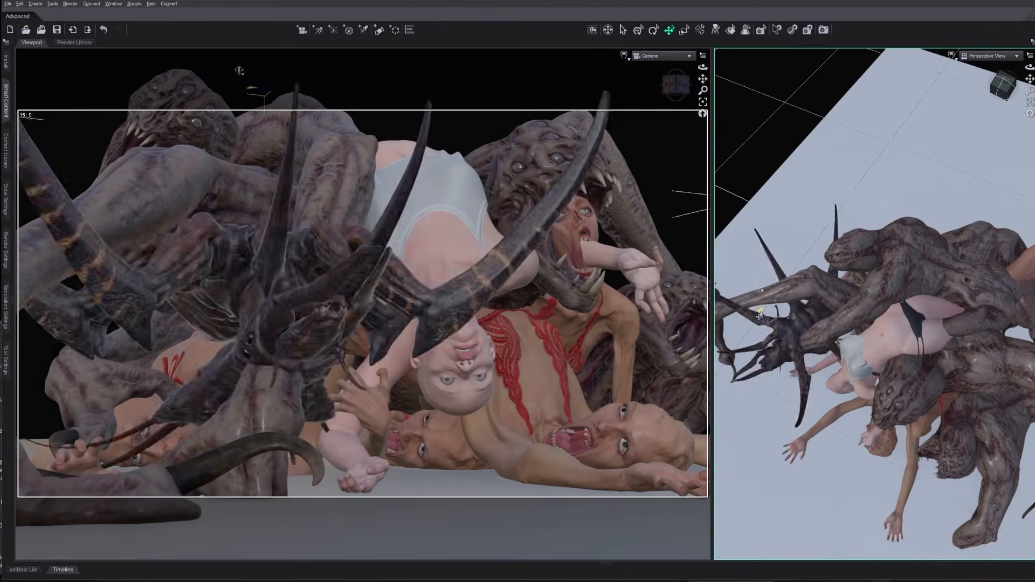
click(897, 319)
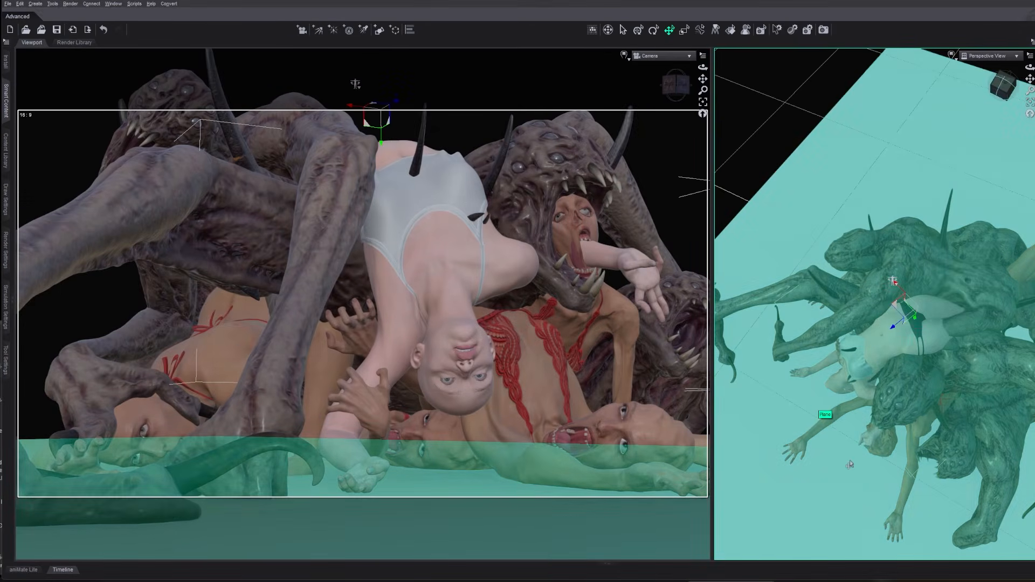
drag(915, 318, 915, 300)
scroll(933, 335, up, 3)
middle_drag(932, 334, 970, 372)
scroll(834, 323, down, 5)
click(932, 294)
Bend the horned creature's individual spikes so they fan out above the pale woman's hips and around both large creatures' heads.
click(409, 116)
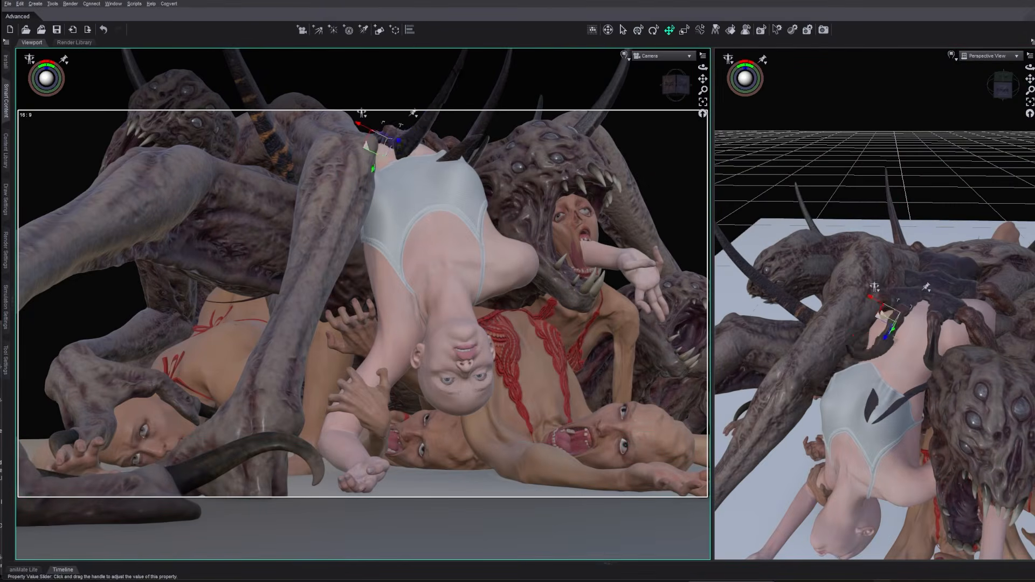
click(433, 146)
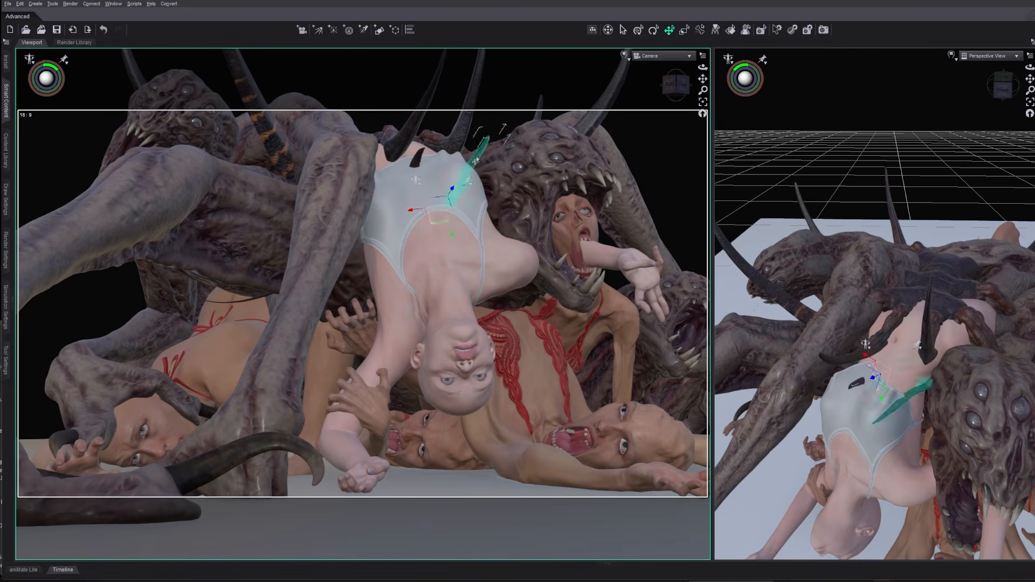
click(445, 144)
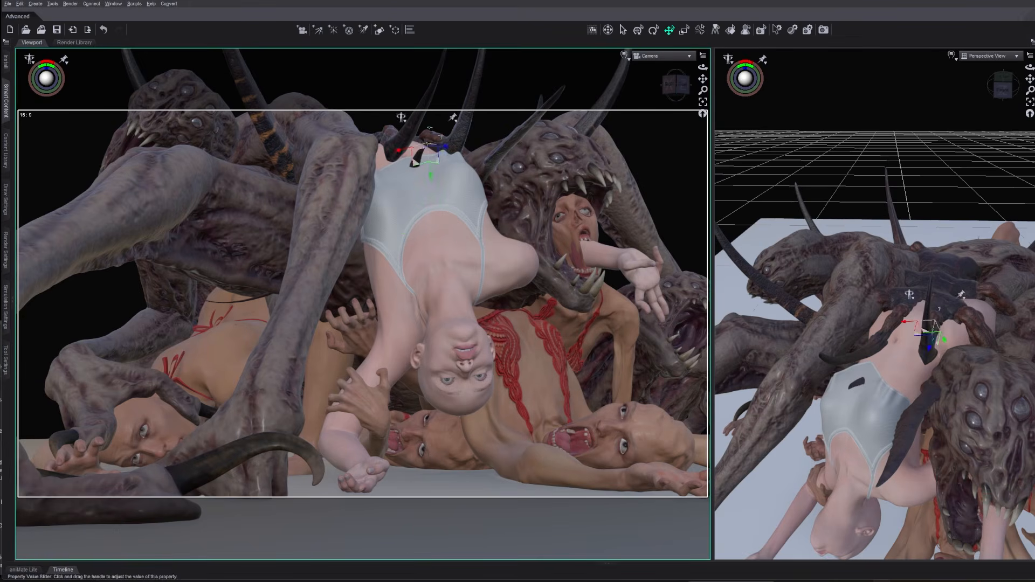
click(598, 110)
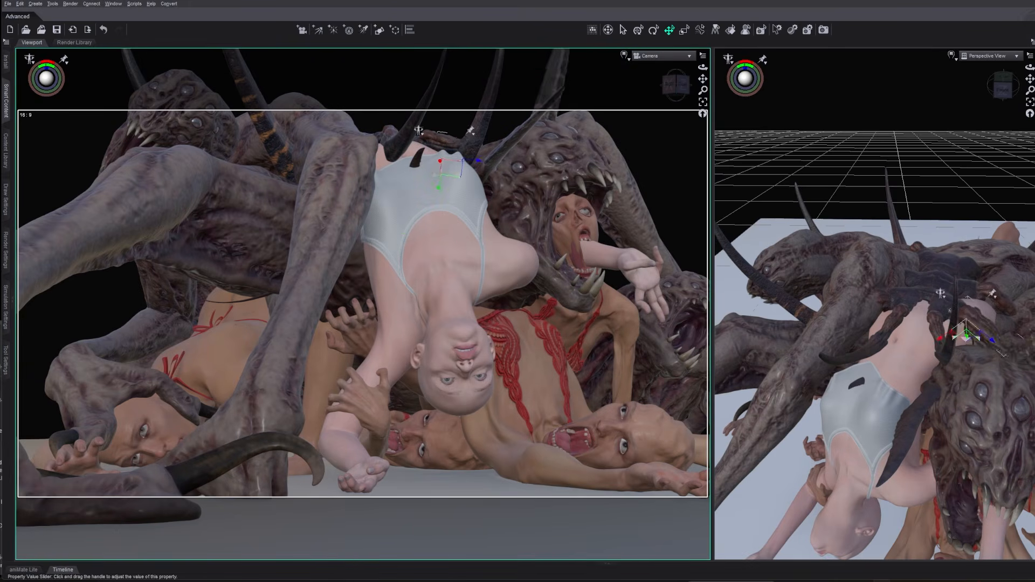
click(263, 120)
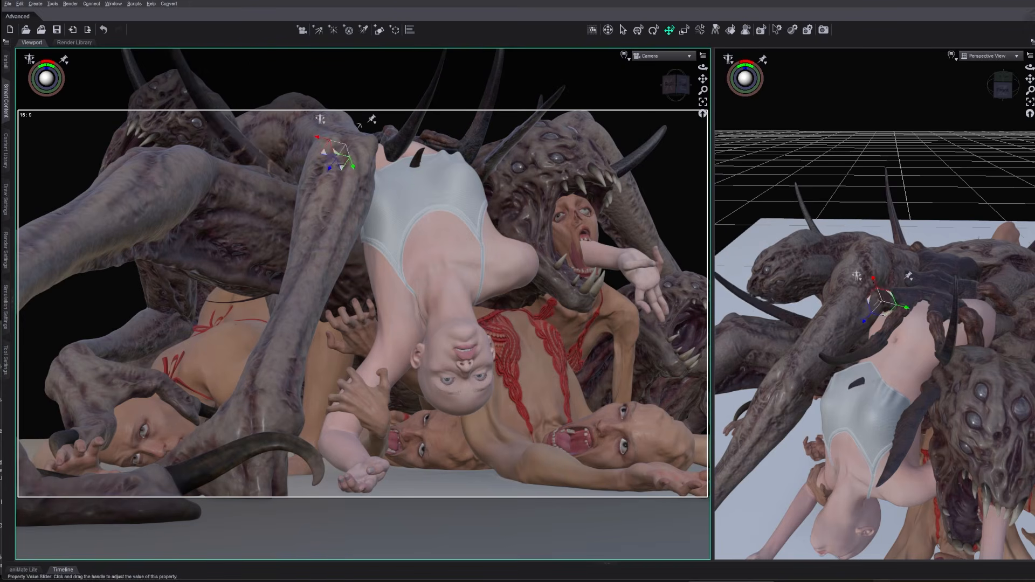
click(540, 109)
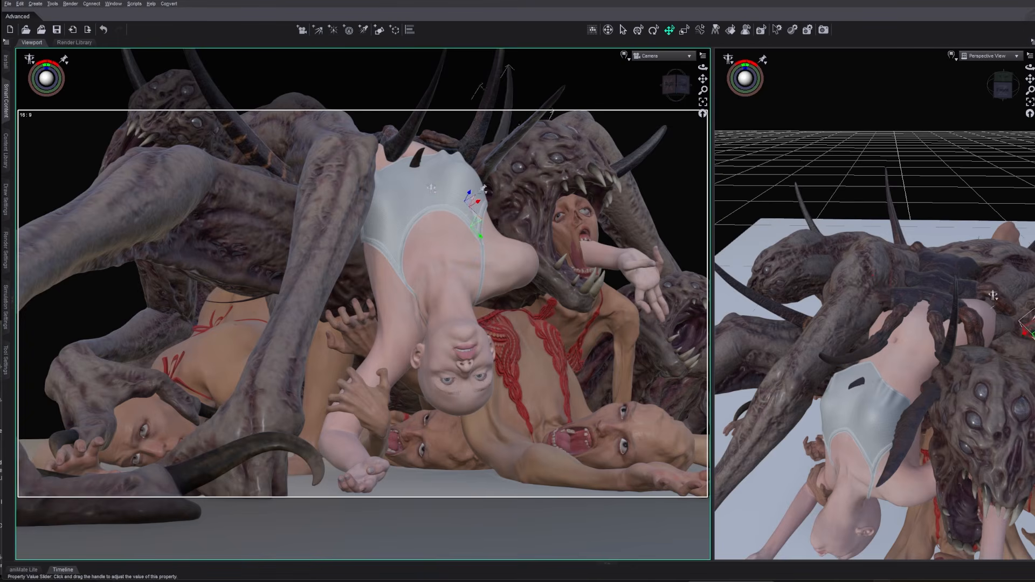
click(133, 71)
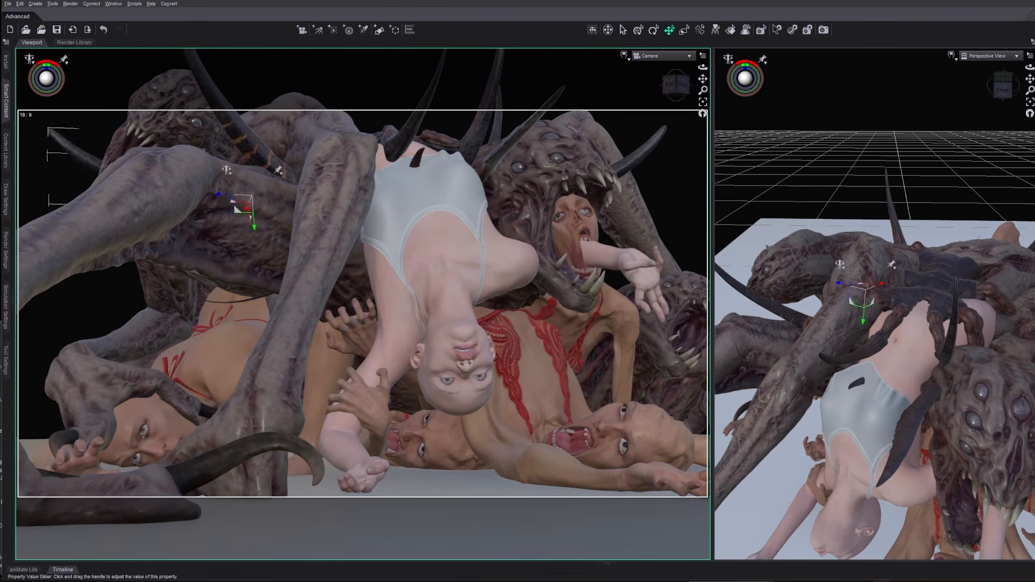